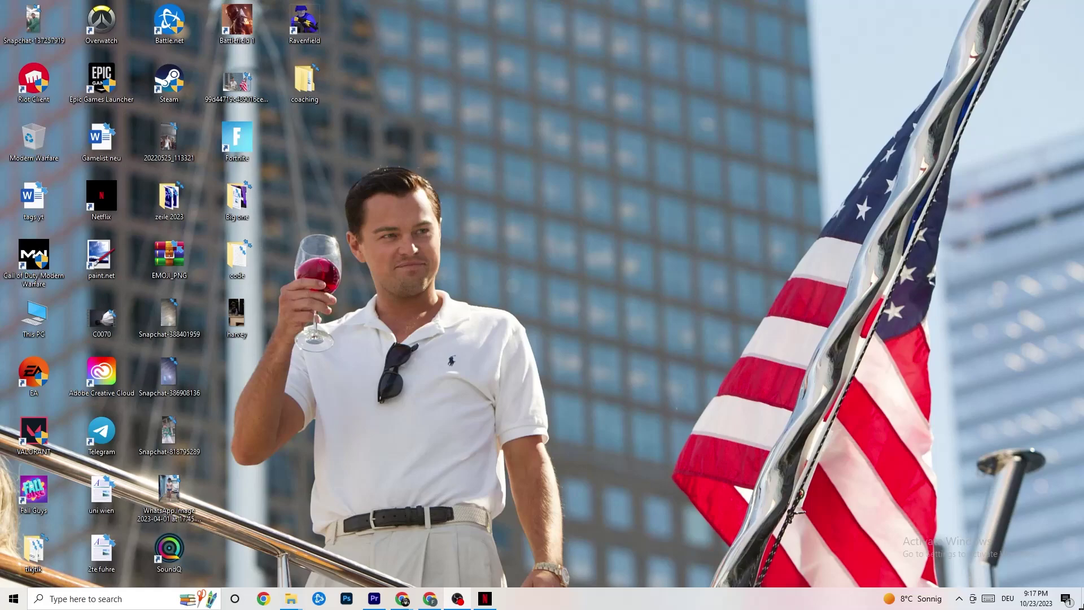
Open the Windows display settings and examine the available color profile options.
click(8, 593)
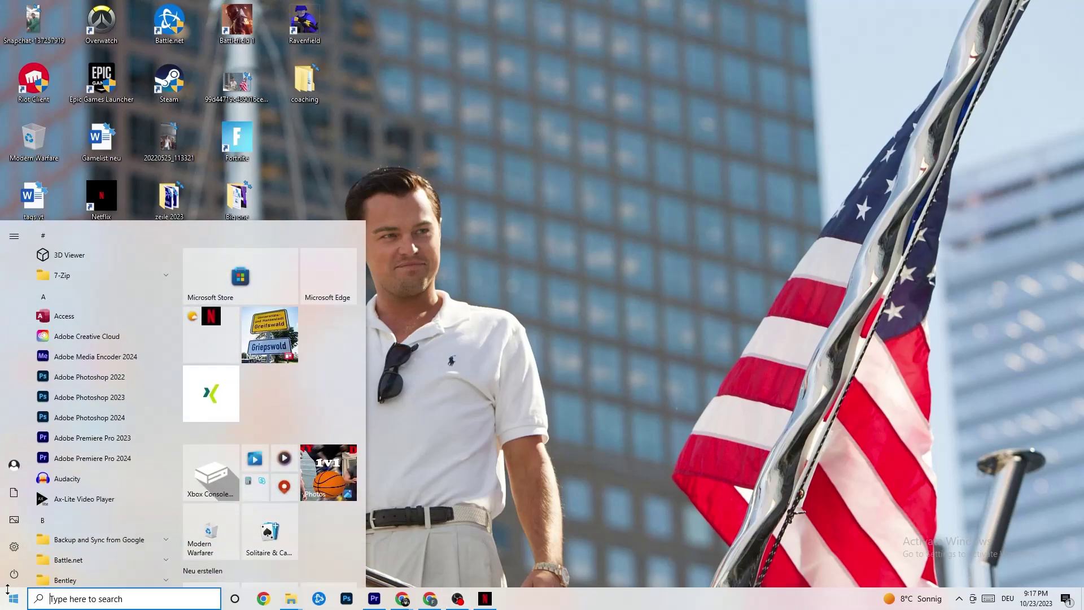
click(17, 547)
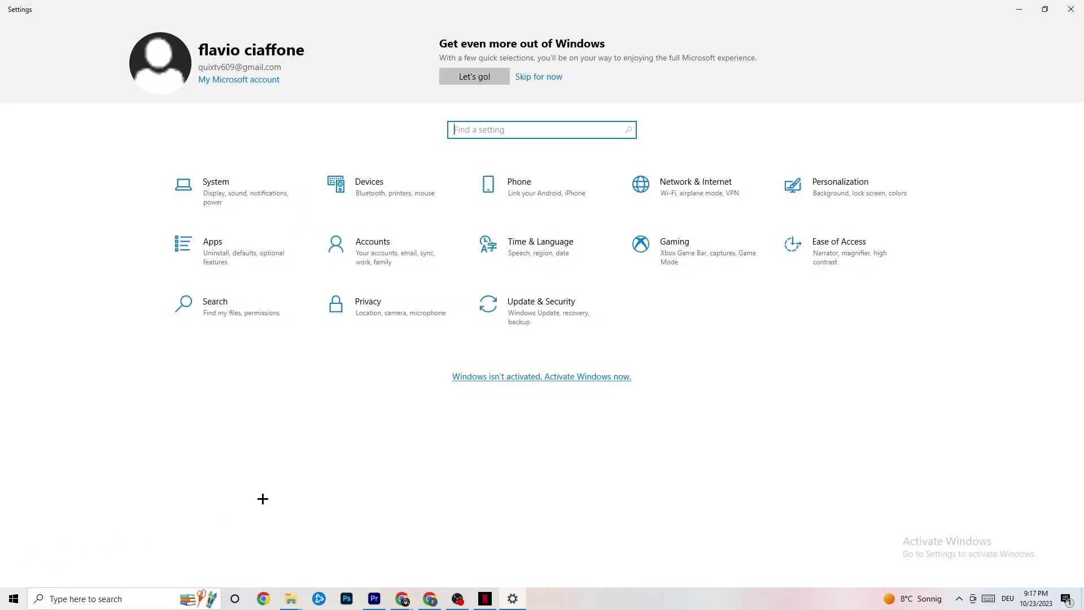
click(234, 198)
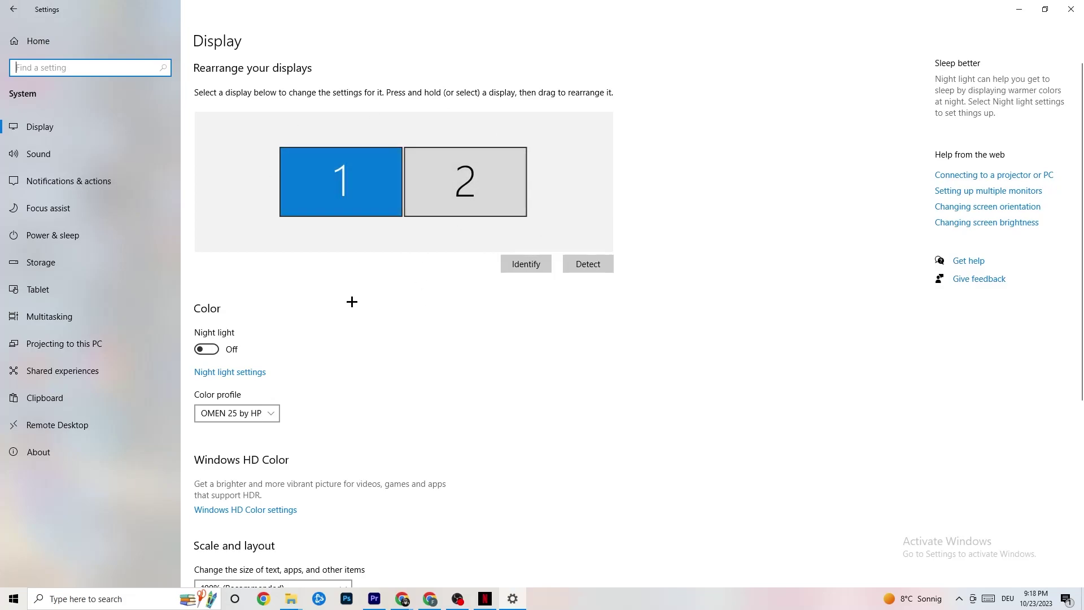
scroll(361, 220, down, 5)
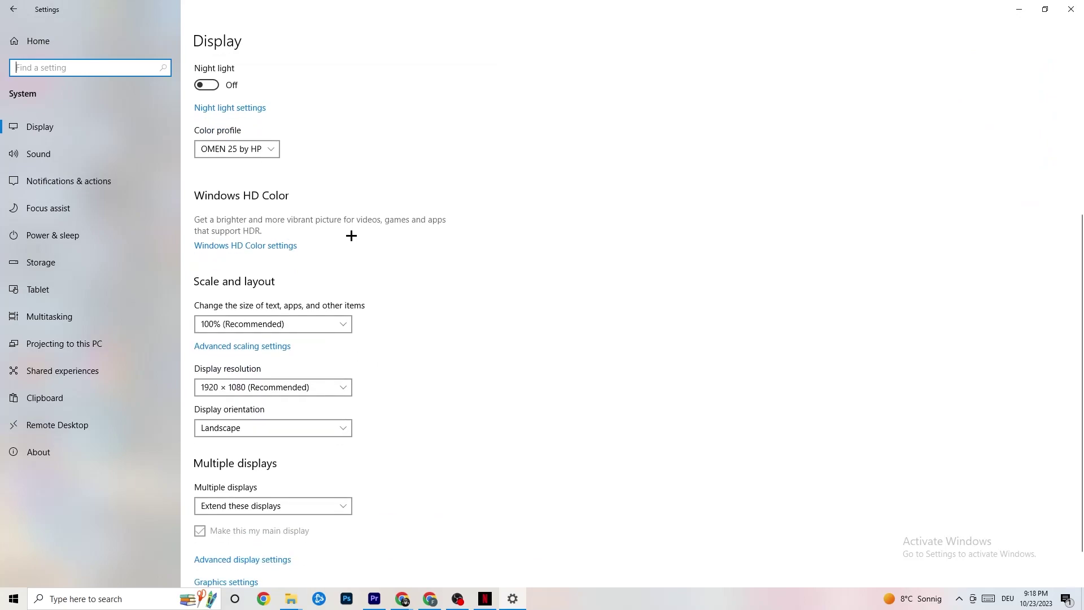
click(271, 148)
click(357, 119)
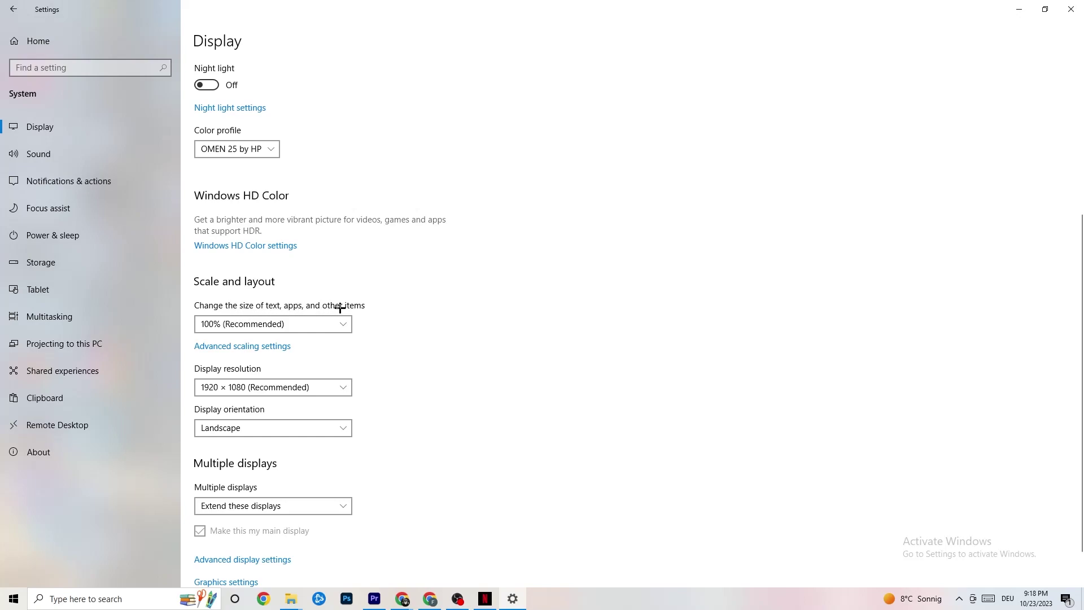
Examine the text and app scaling choices and the display resolution choices for the selected display.
click(332, 323)
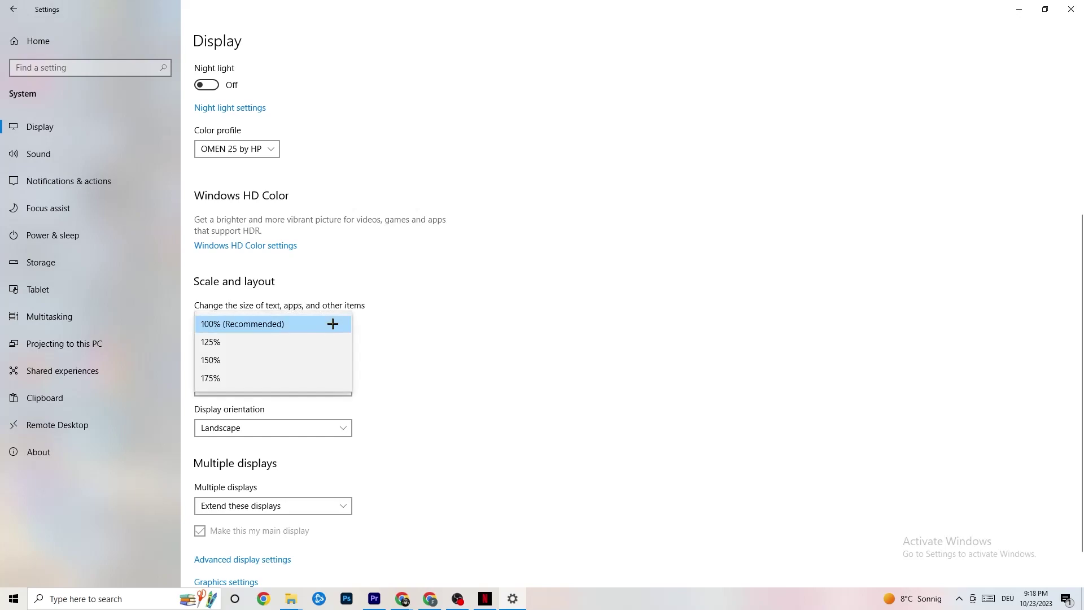
click(464, 278)
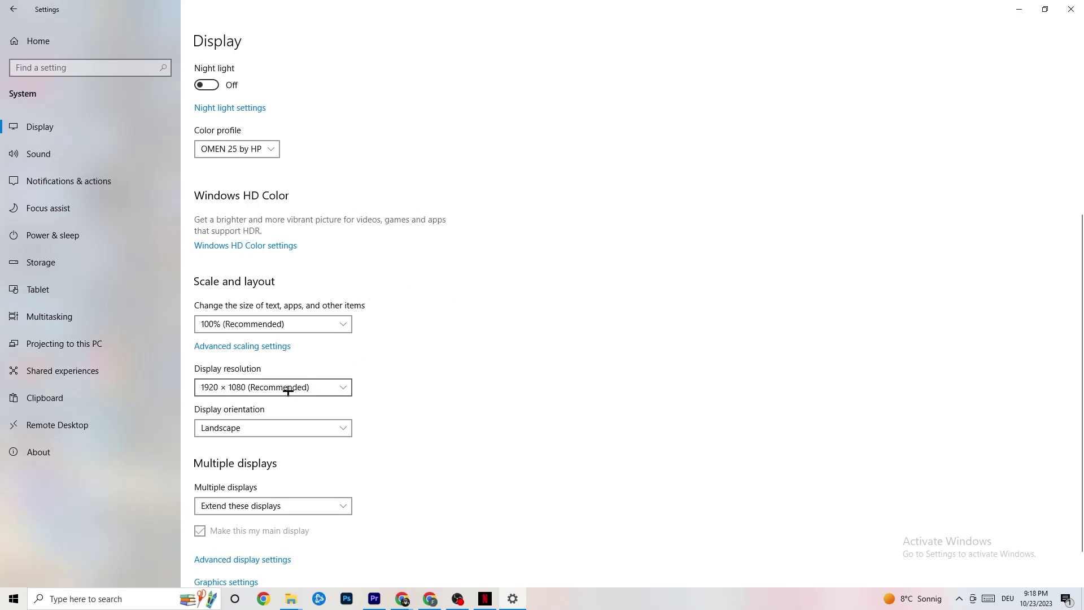
click(343, 386)
click(490, 370)
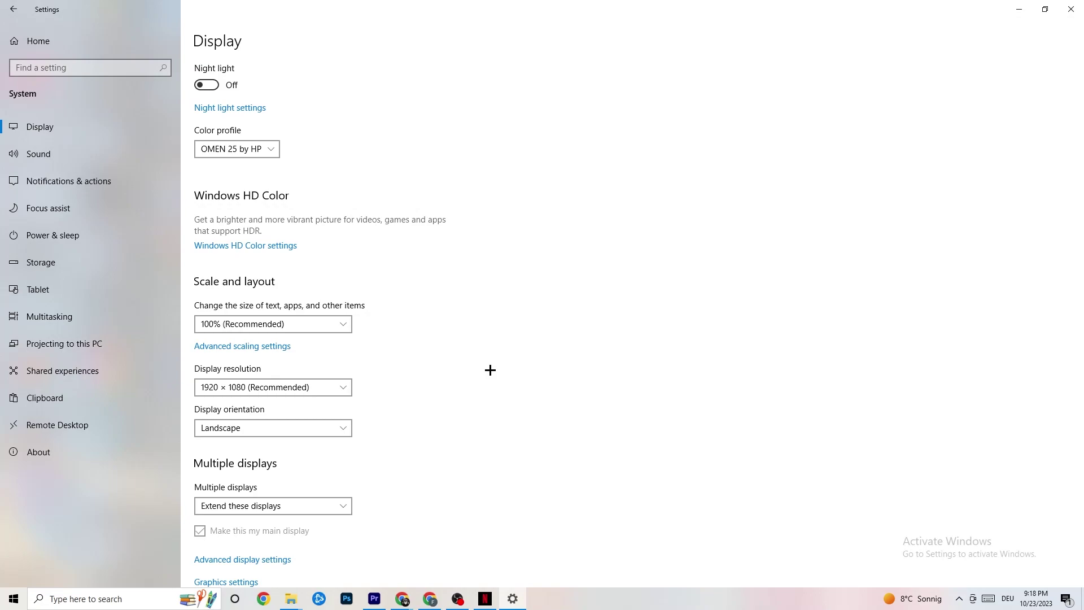
click(343, 387)
click(450, 363)
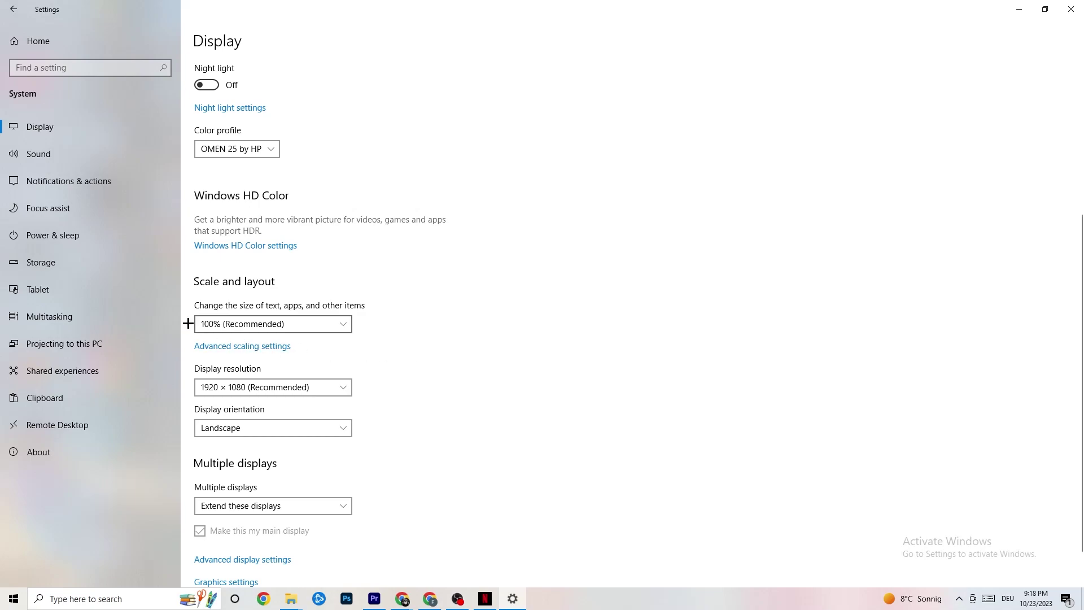
Review the Storage Sense configuration, including how long recycle bin files are kept, and return to the Settings overview.
click(71, 271)
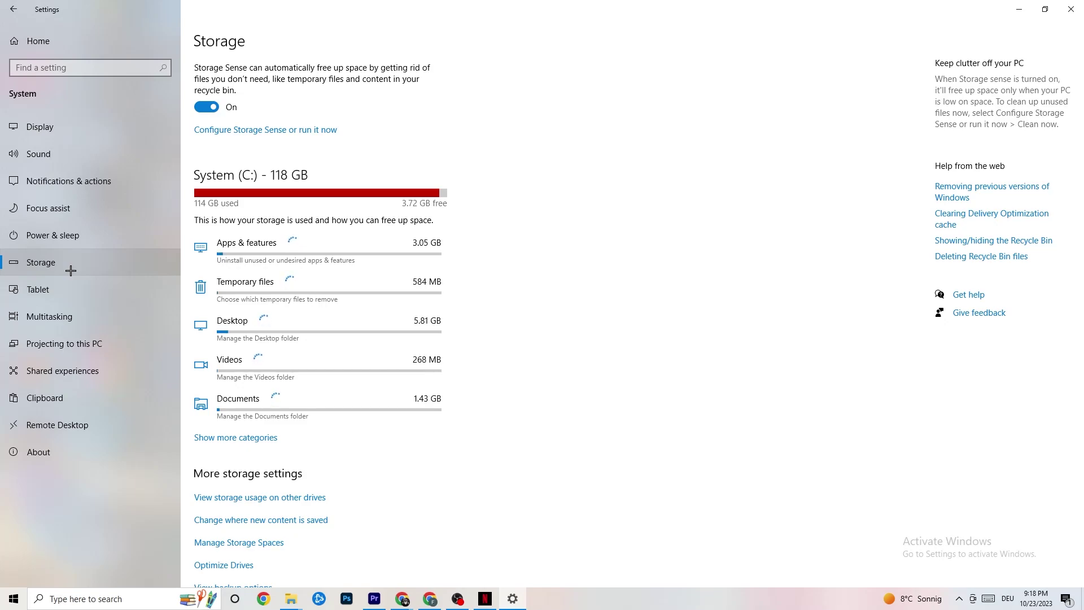
click(312, 131)
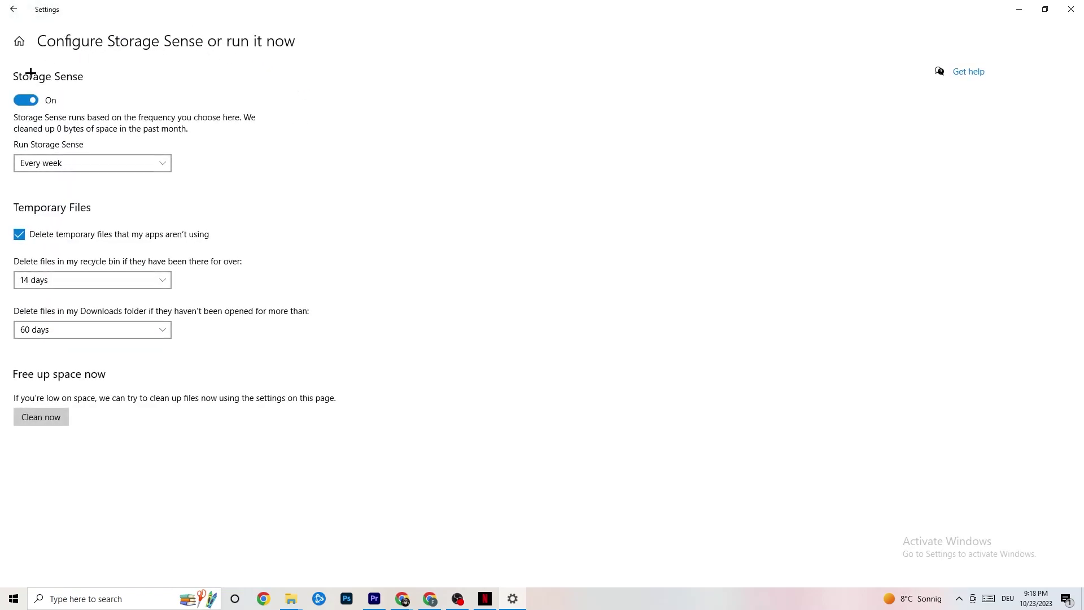
click(111, 283)
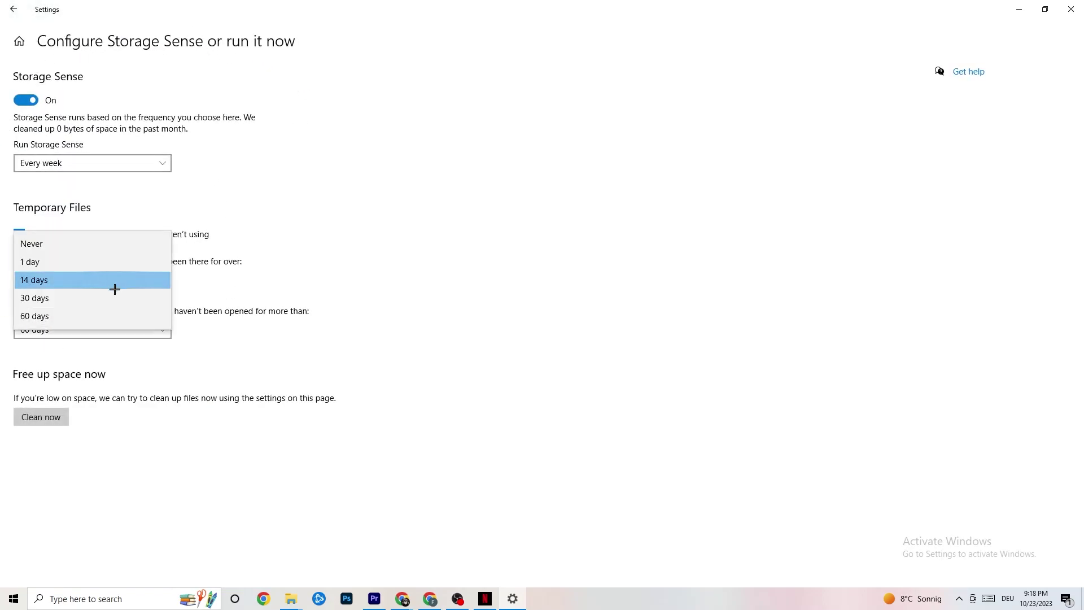
click(198, 263)
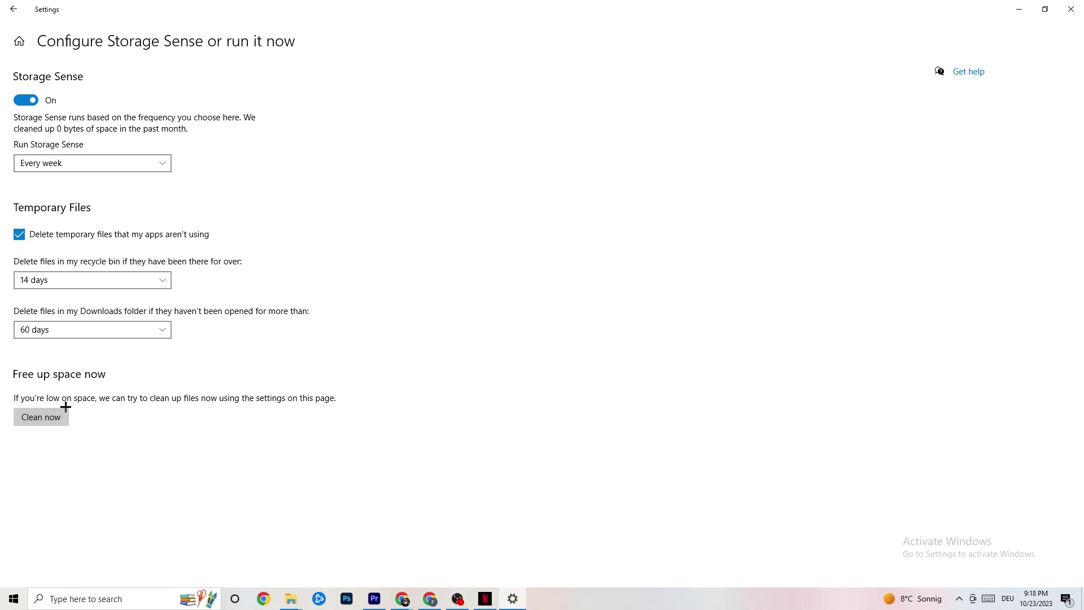
click(9, 5)
Check the available power plans through the additional power settings, then return to the Settings overview.
click(249, 178)
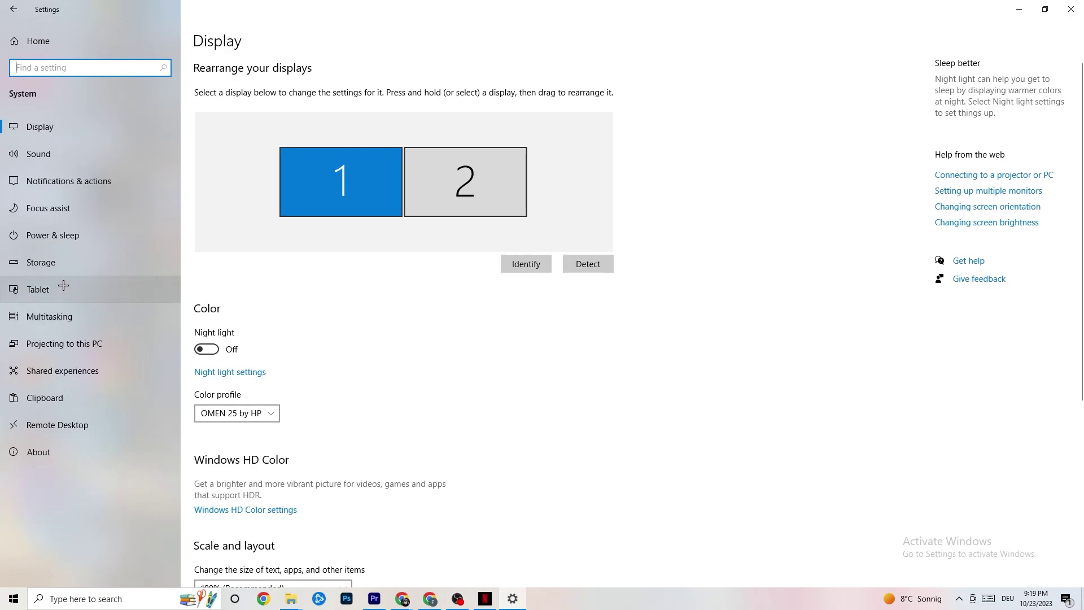
click(37, 231)
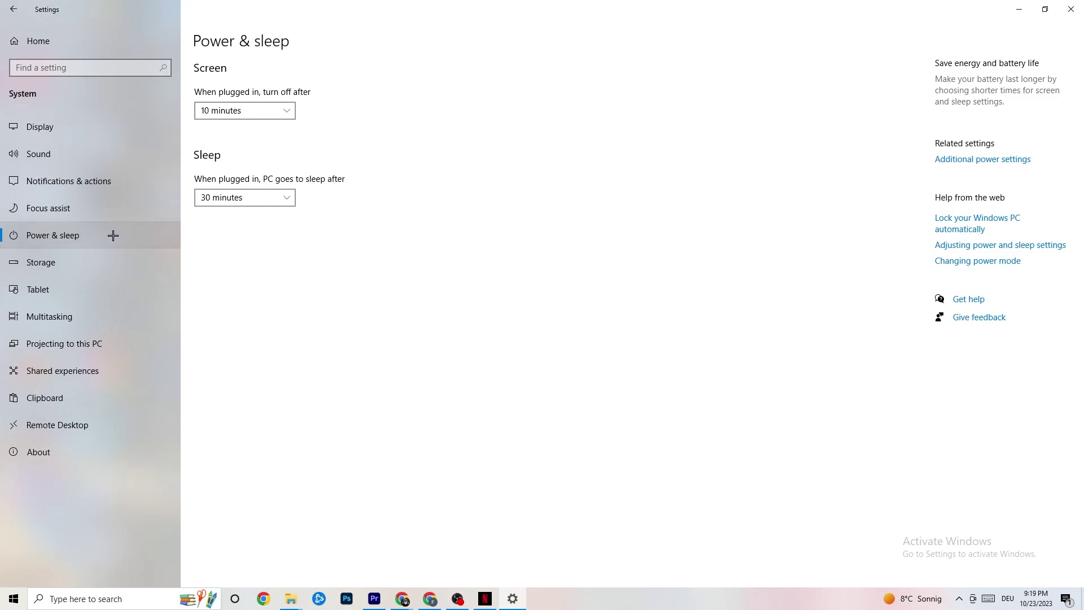
click(978, 159)
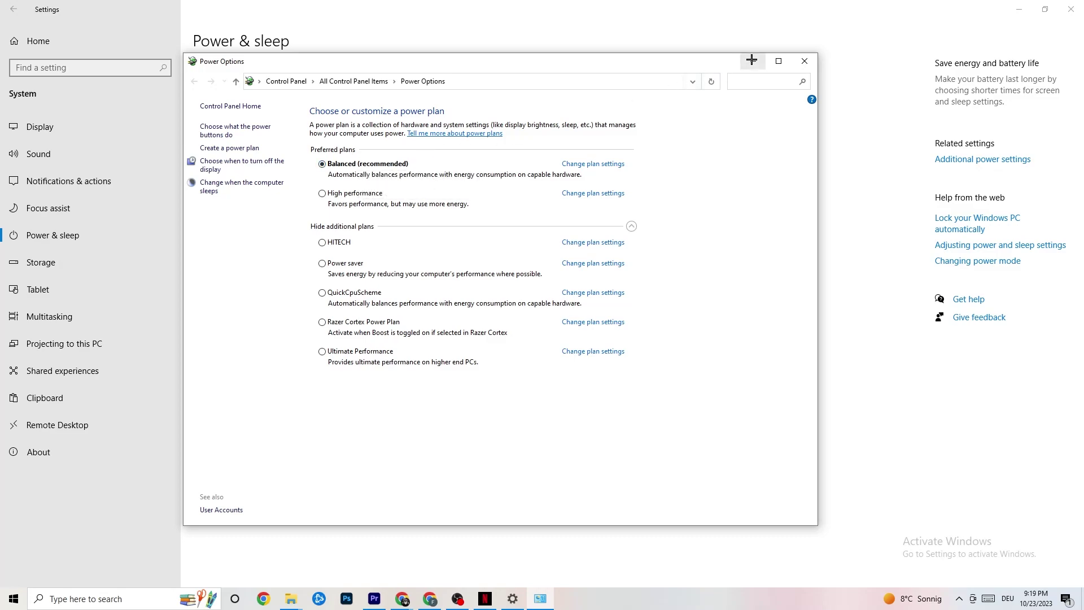
click(805, 62)
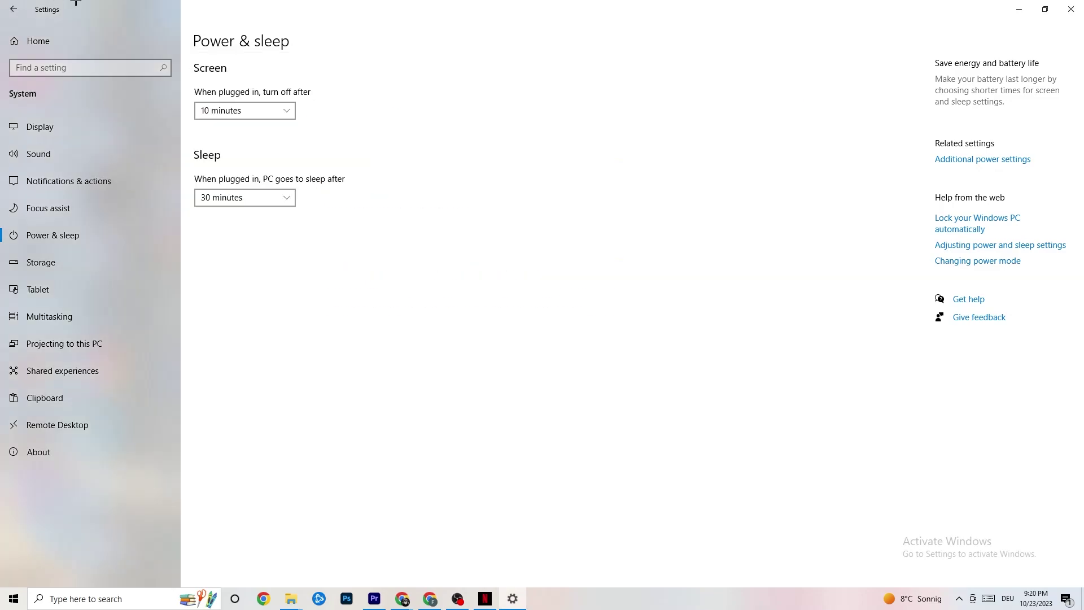
click(17, 8)
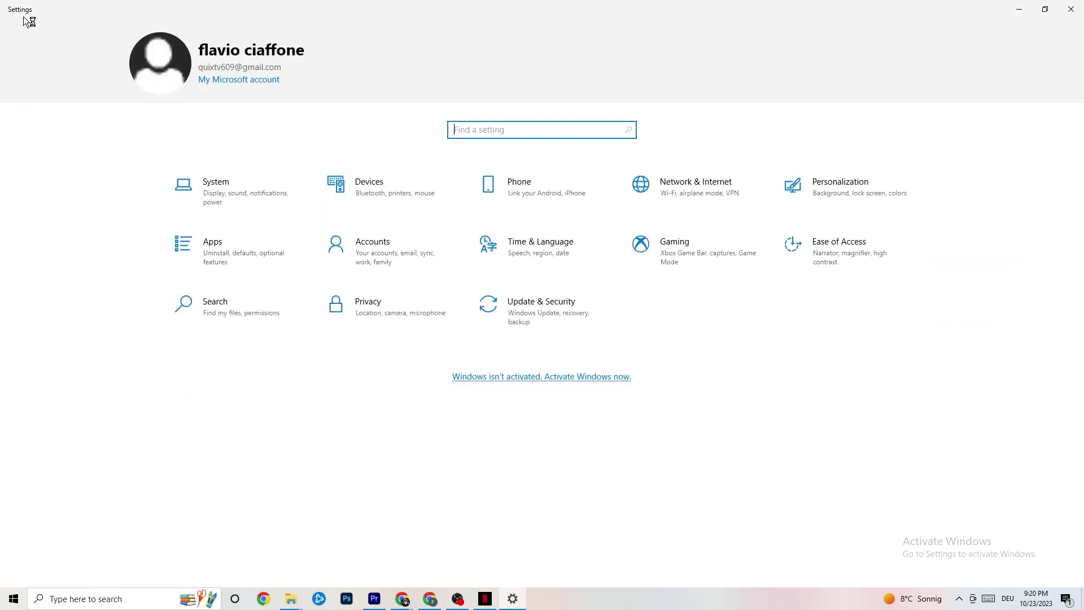
Review the Xbox Game Bar switch and its keyboard shortcuts in the gaming settings.
click(688, 265)
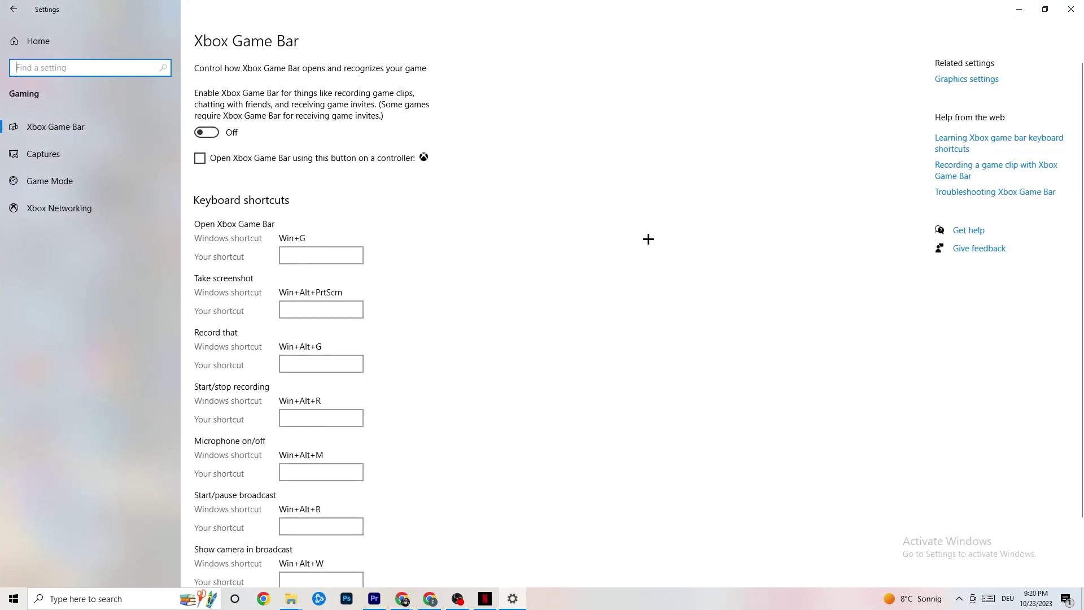
scroll(373, 226, down, 2)
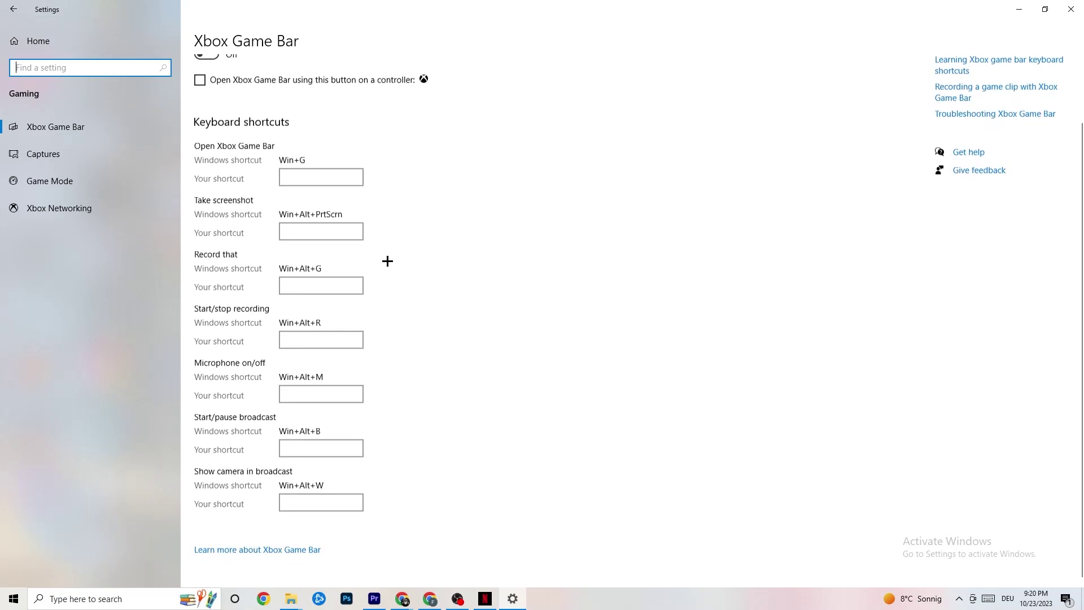
scroll(300, 165, up, 2)
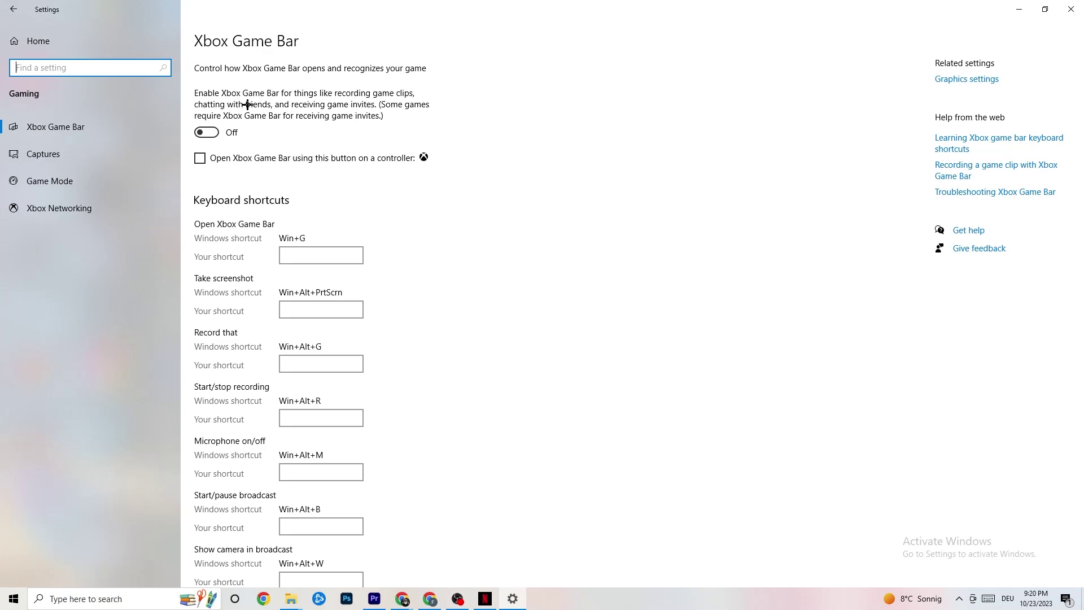
click(234, 133)
click(236, 133)
Review the game capture options and the Game Mode switch, then return to the Settings overview.
click(90, 150)
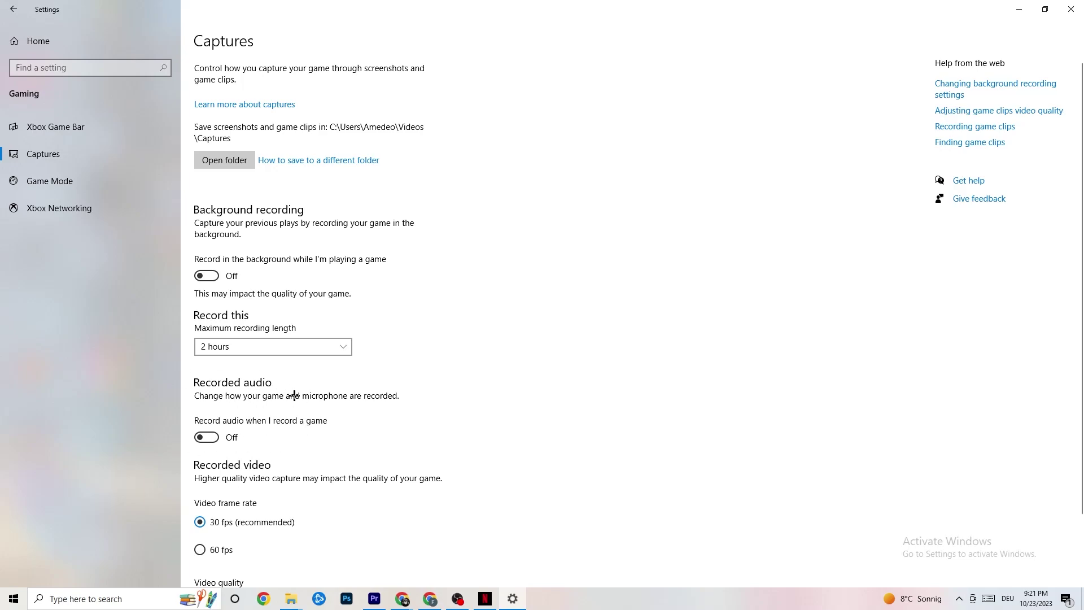
scroll(294, 394, down, 3)
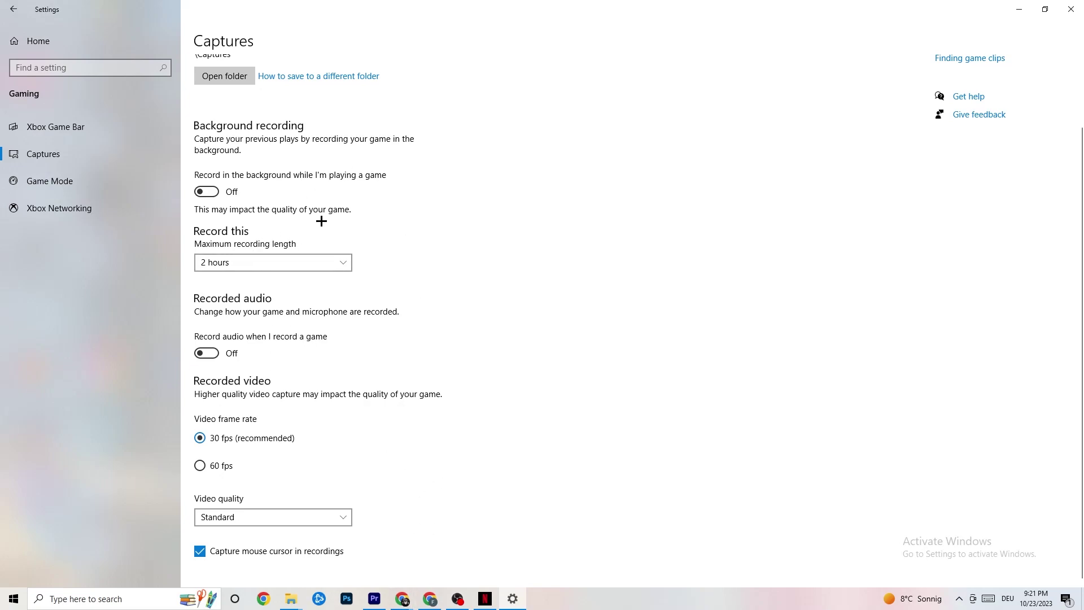
click(84, 186)
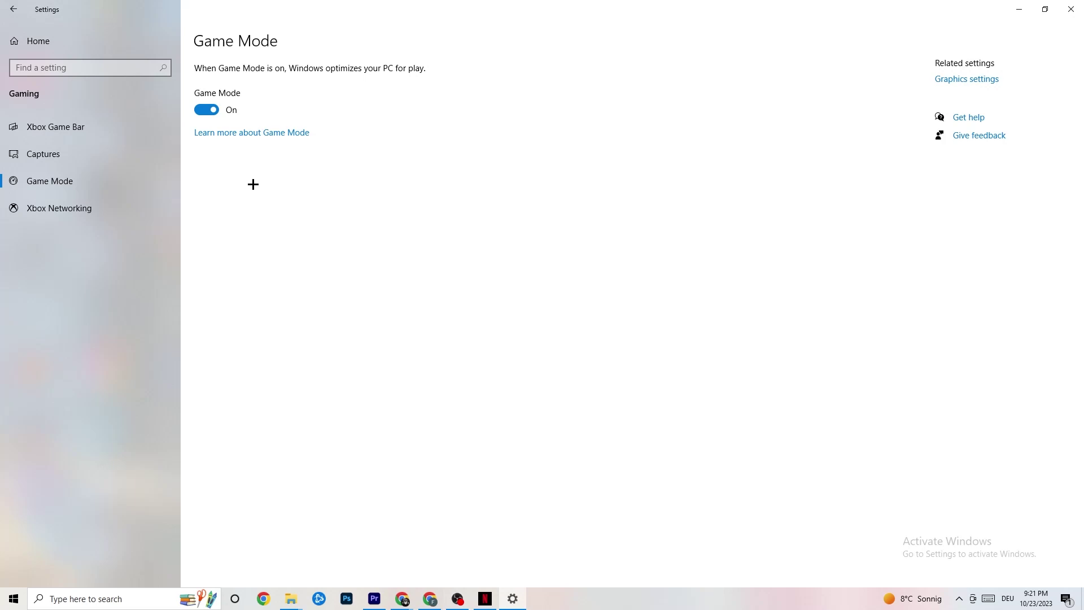
click(17, 9)
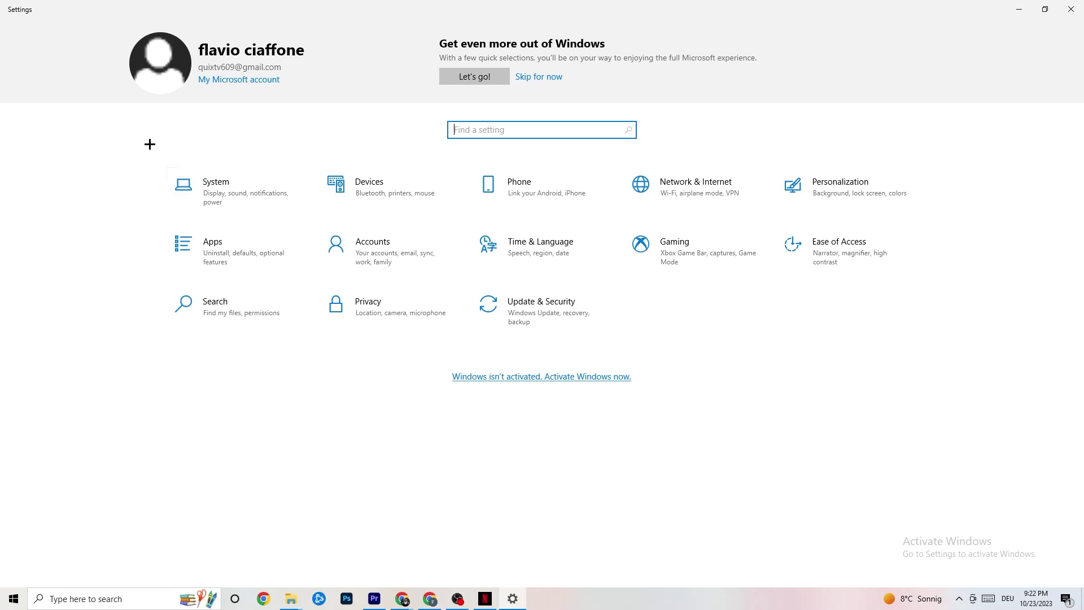
Check the Windows Update and Troubleshoot pages under Update & Security, then close Settings.
click(559, 320)
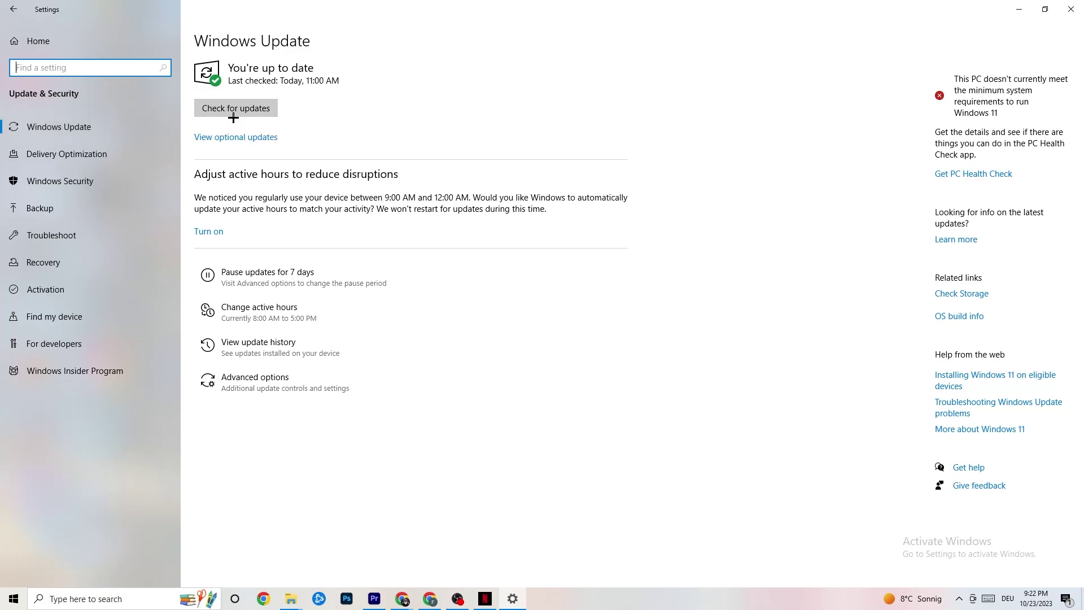
click(333, 93)
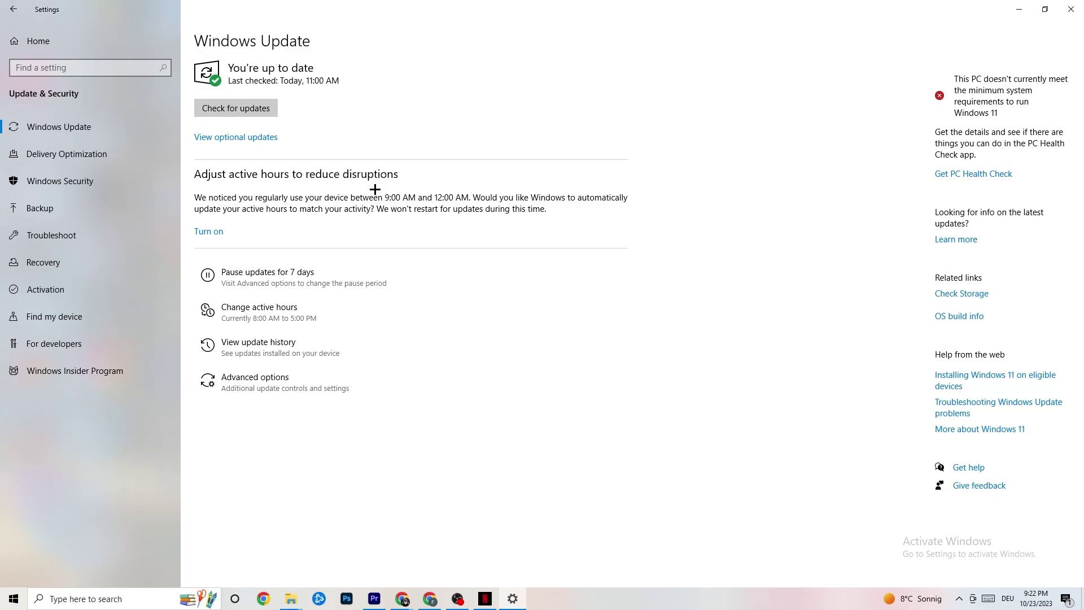
click(84, 235)
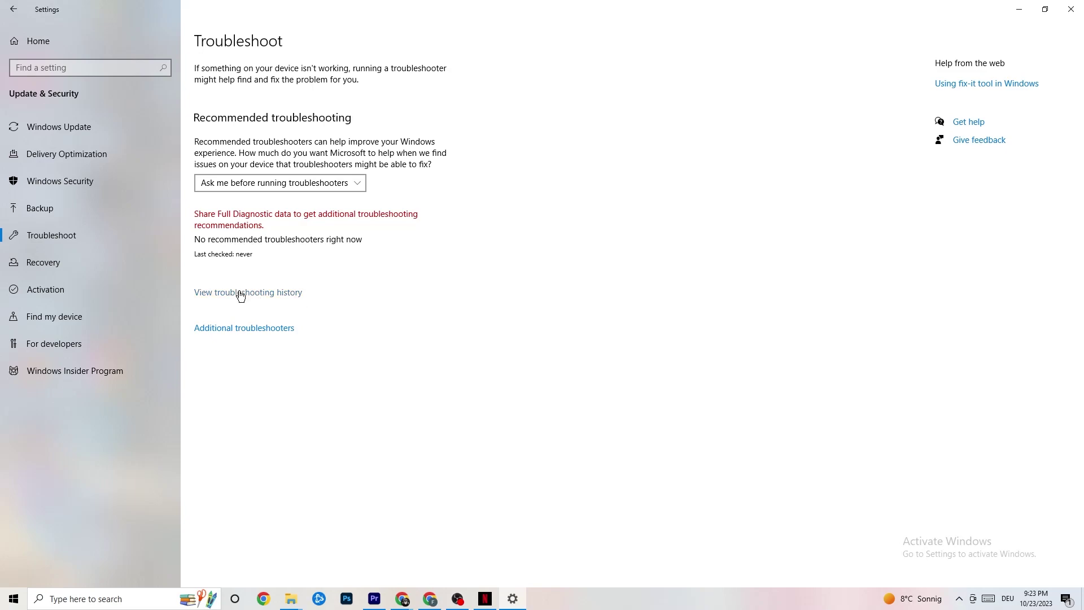
click(1065, 2)
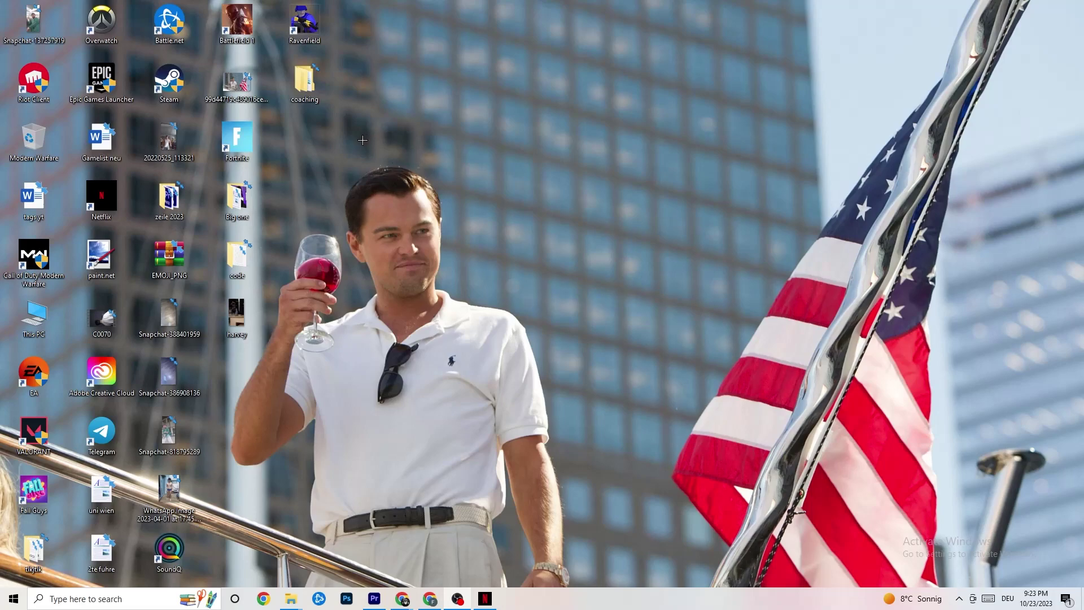
Move the Steam shortcut out of the icon grid to an empty area of the desktop.
drag(200, 93, 624, 188)
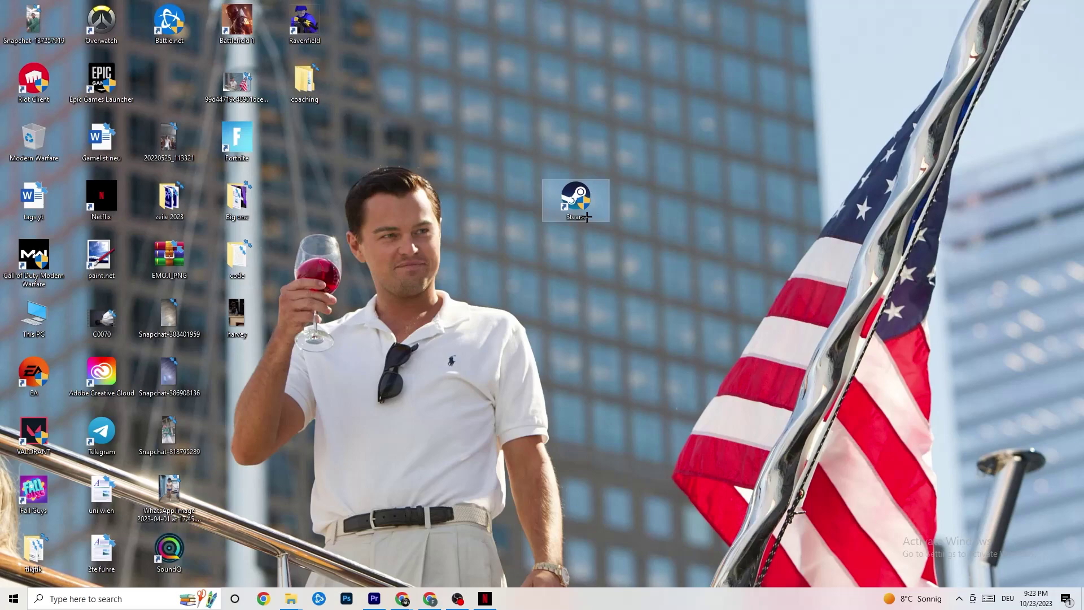
right_click(574, 205)
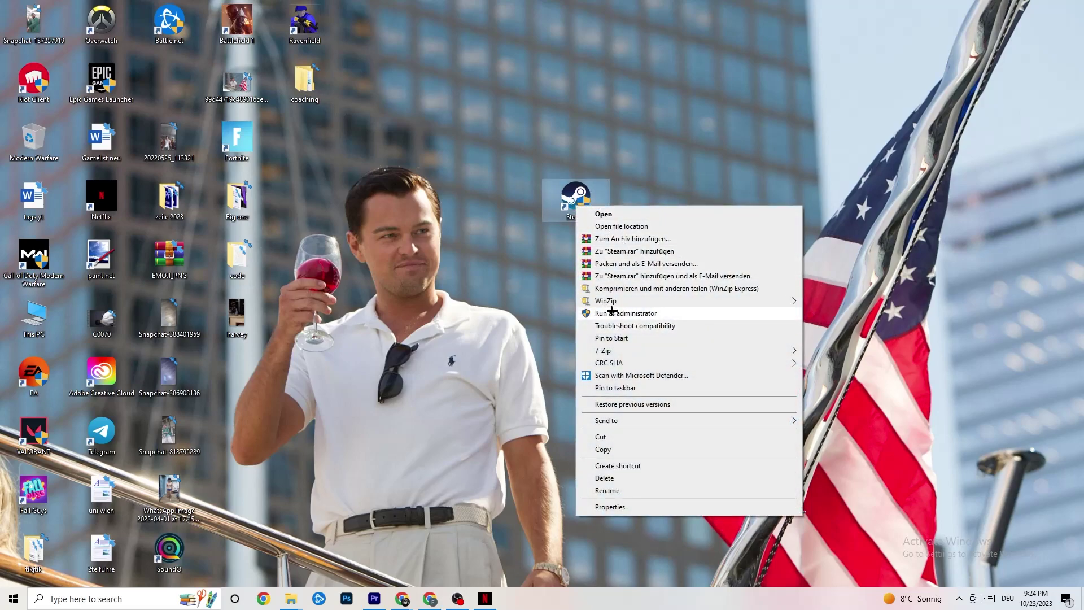
click(461, 282)
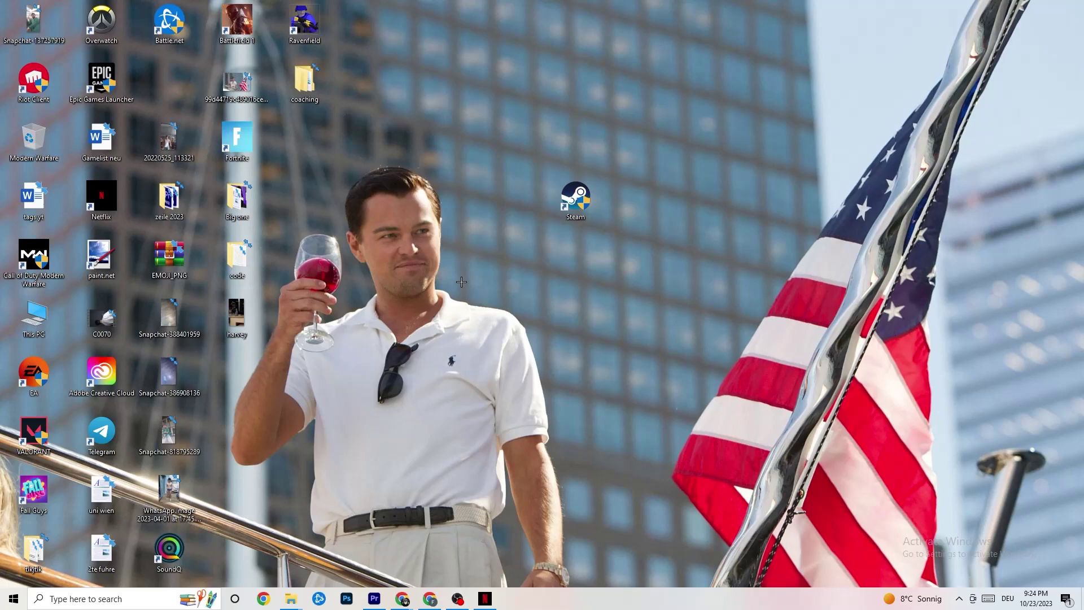
drag(552, 215, 485, 217)
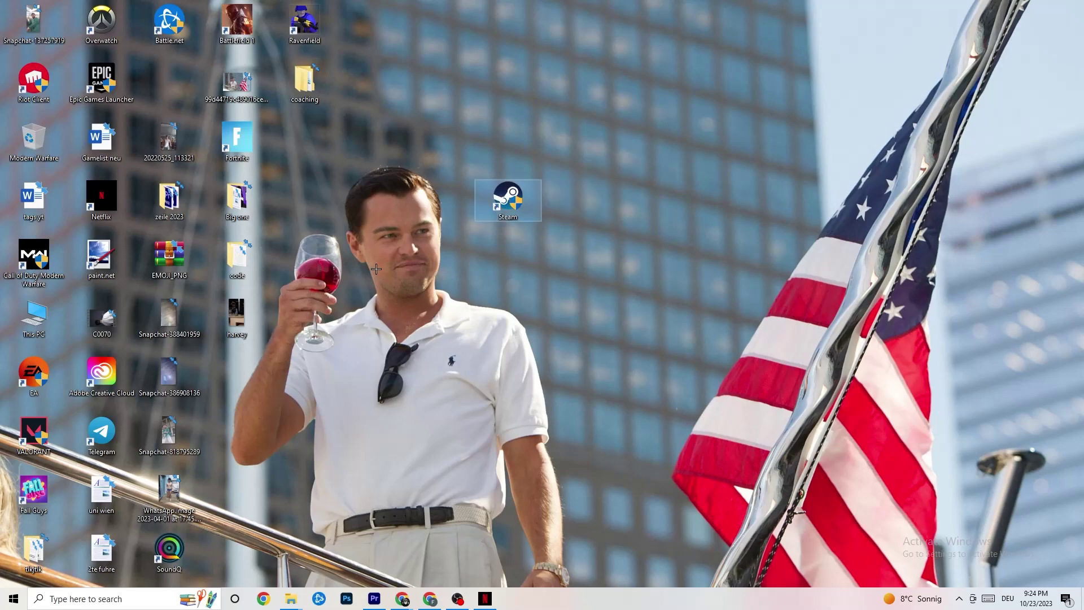
Review the Steam shortcut's compatibility settings, including the list of Windows versions for compatibility mode, and close its properties.
right_click(498, 205)
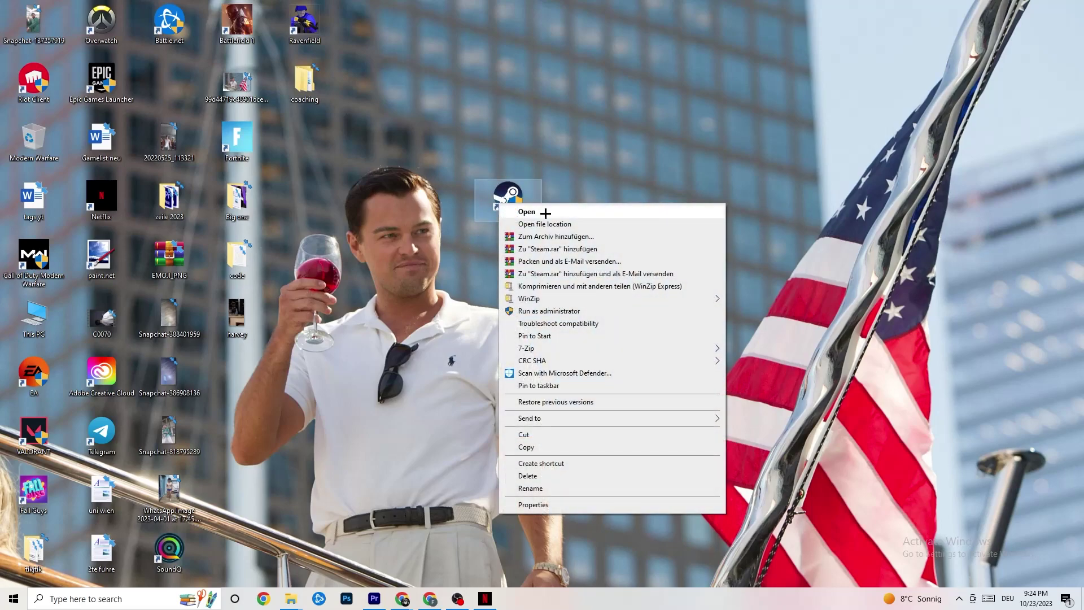
click(539, 504)
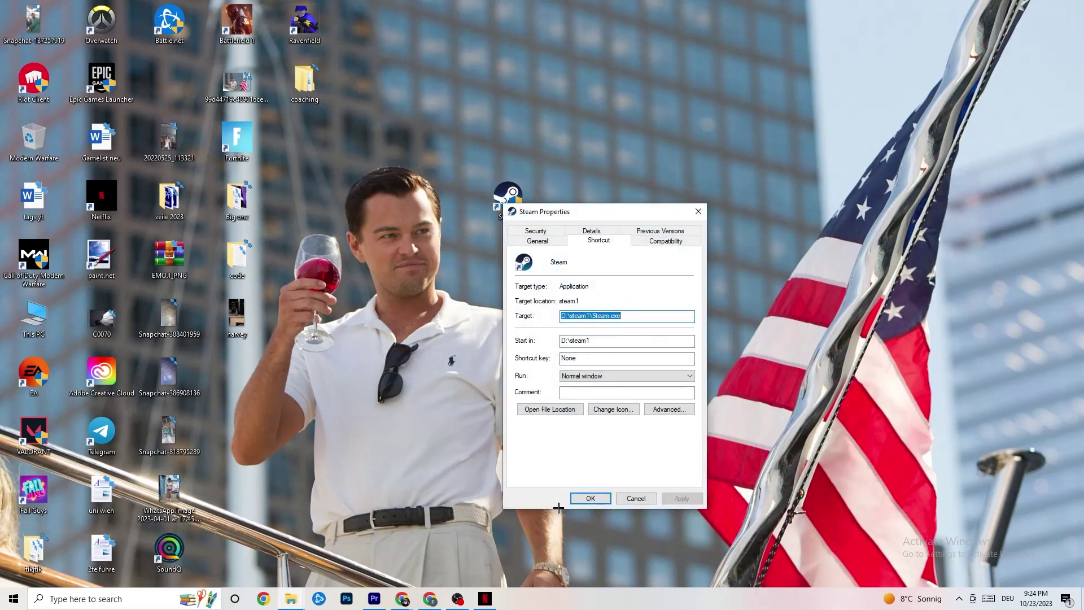
drag(593, 214, 437, 60)
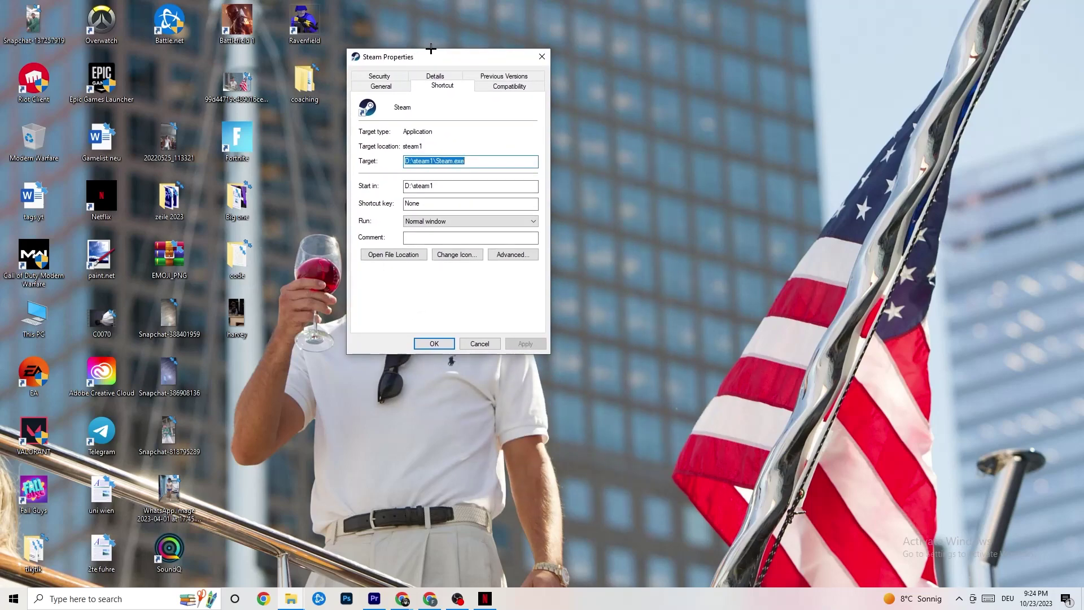
click(495, 85)
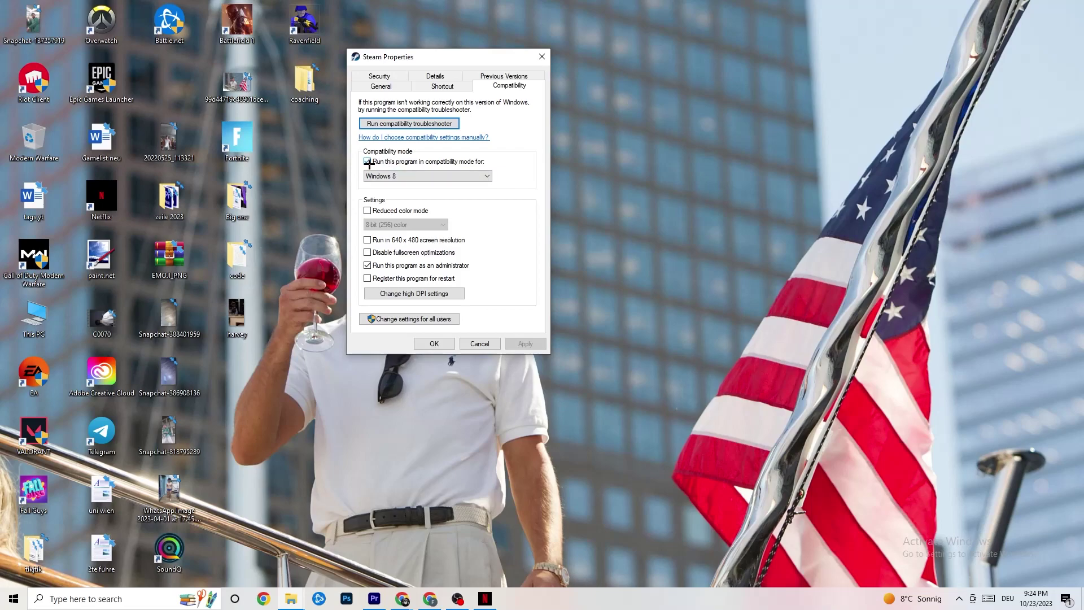
click(469, 175)
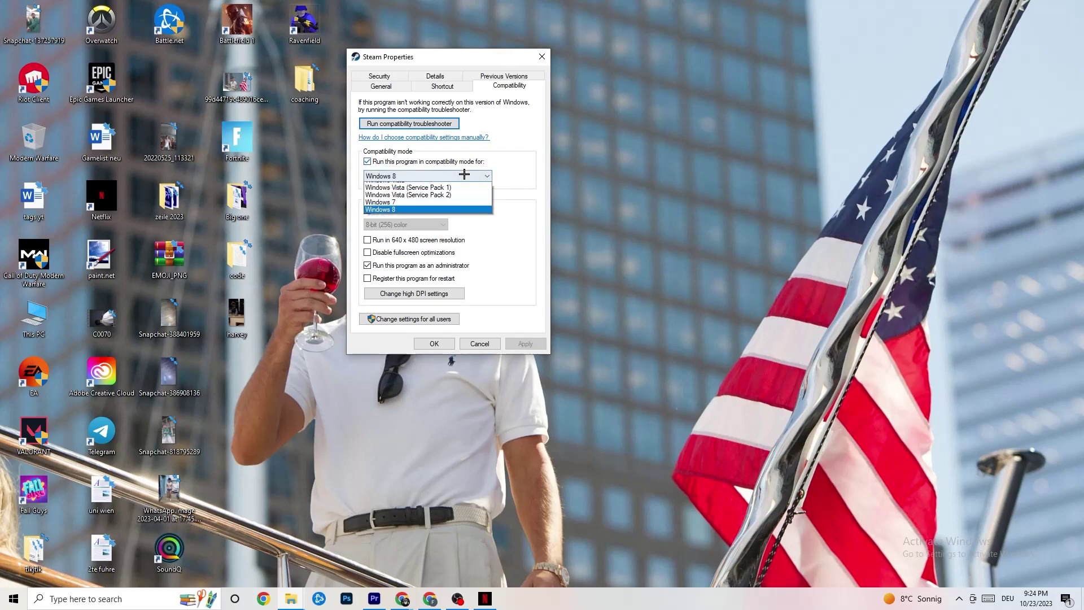
click(490, 162)
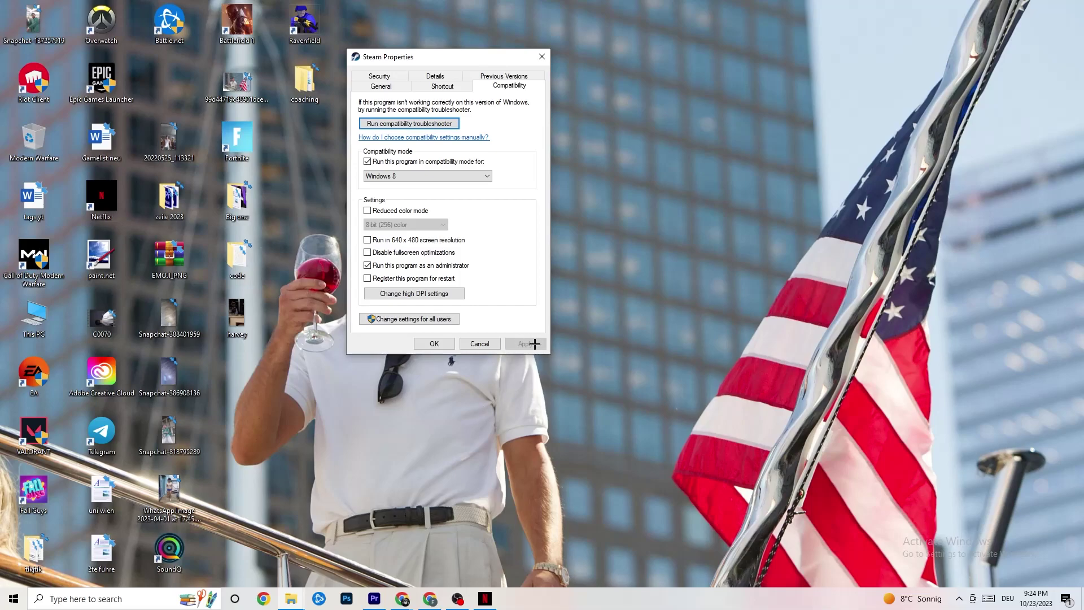
click(435, 342)
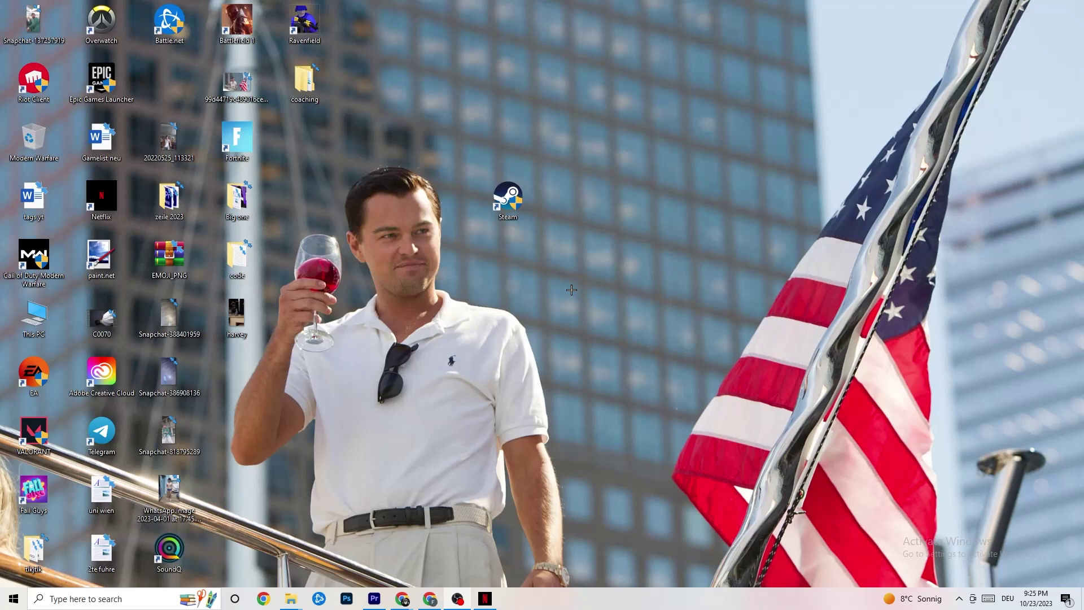
right_click(522, 212)
right_click(540, 115)
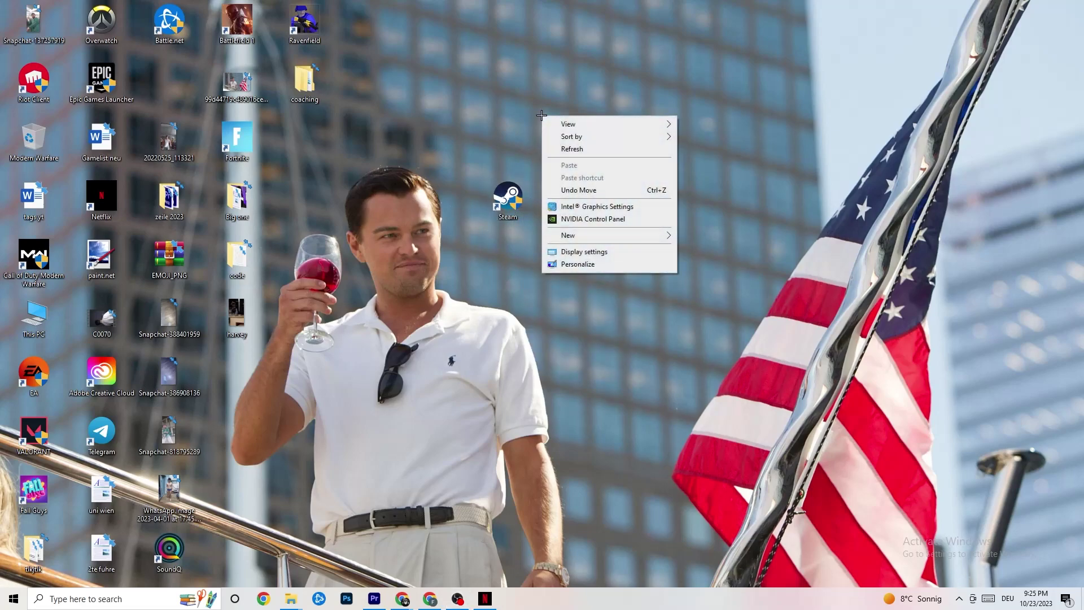
click(299, 378)
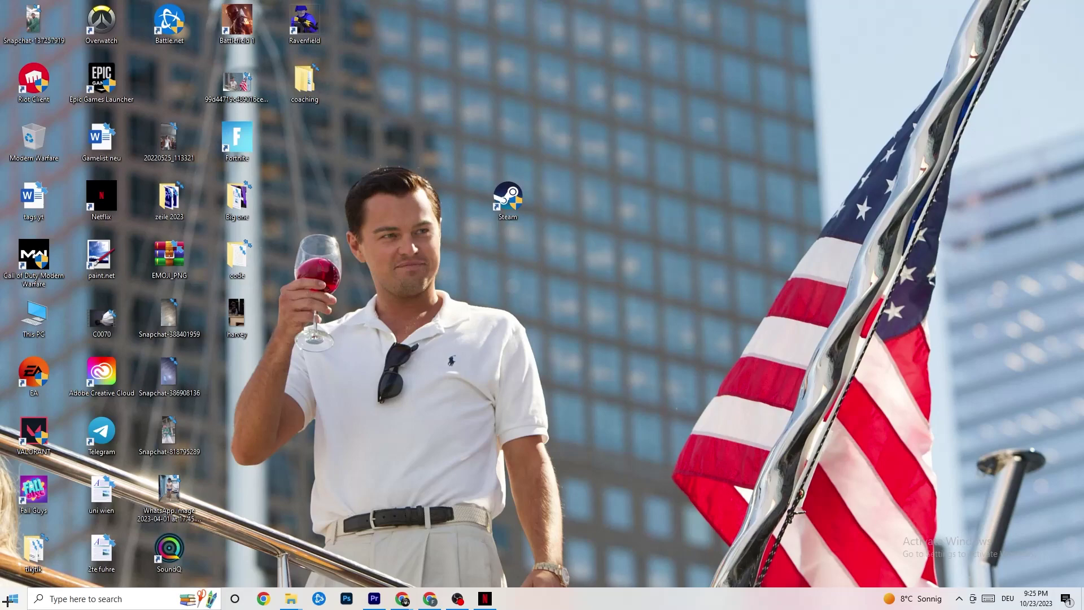
click(508, 198)
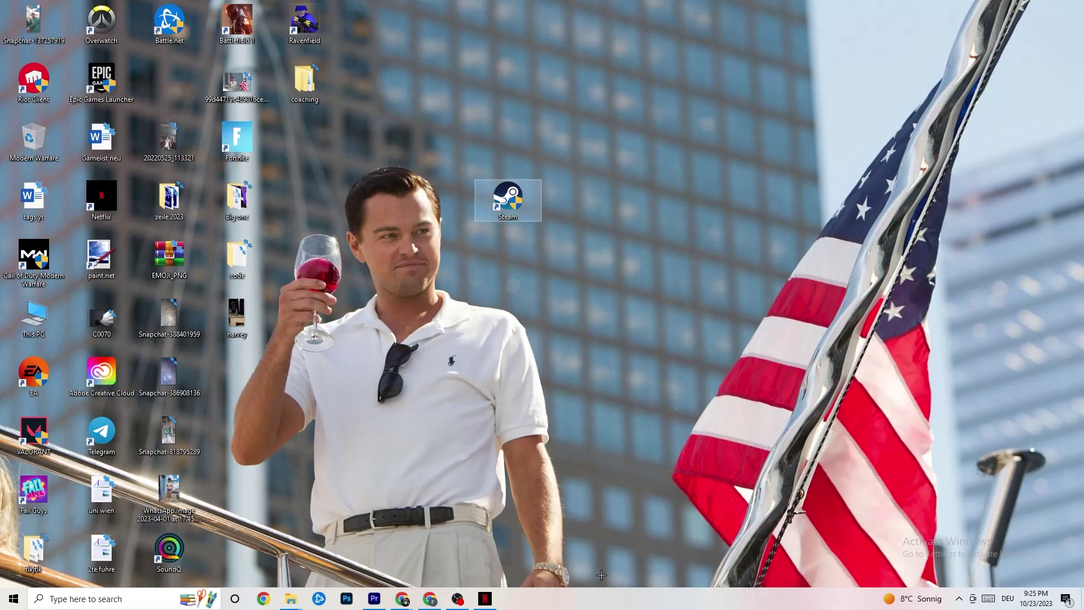
Open Task Manager and maximize its window to view the running processes.
right_click(601, 606)
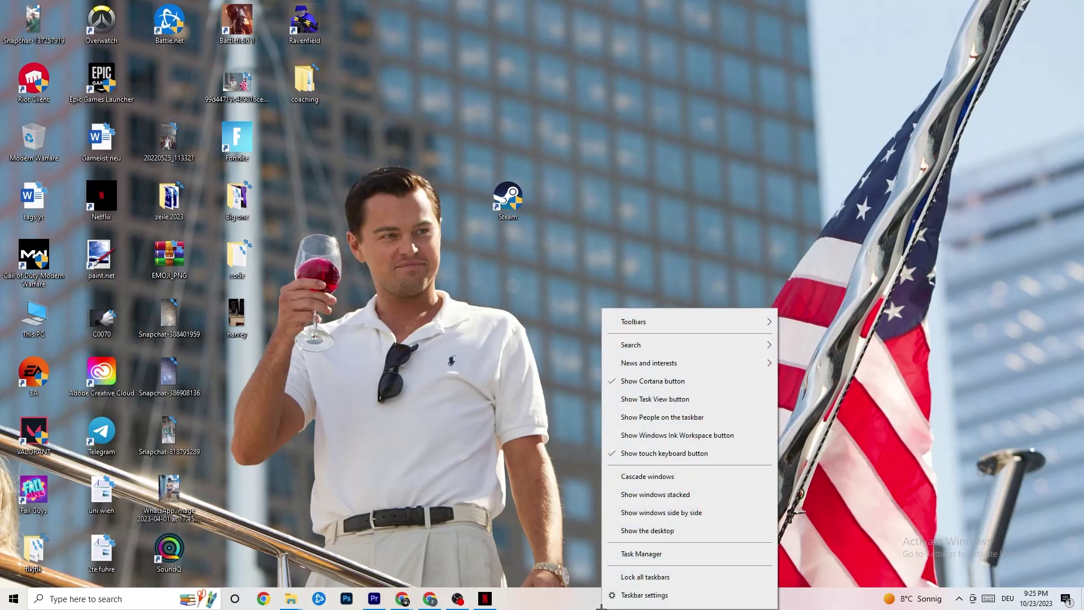
click(667, 558)
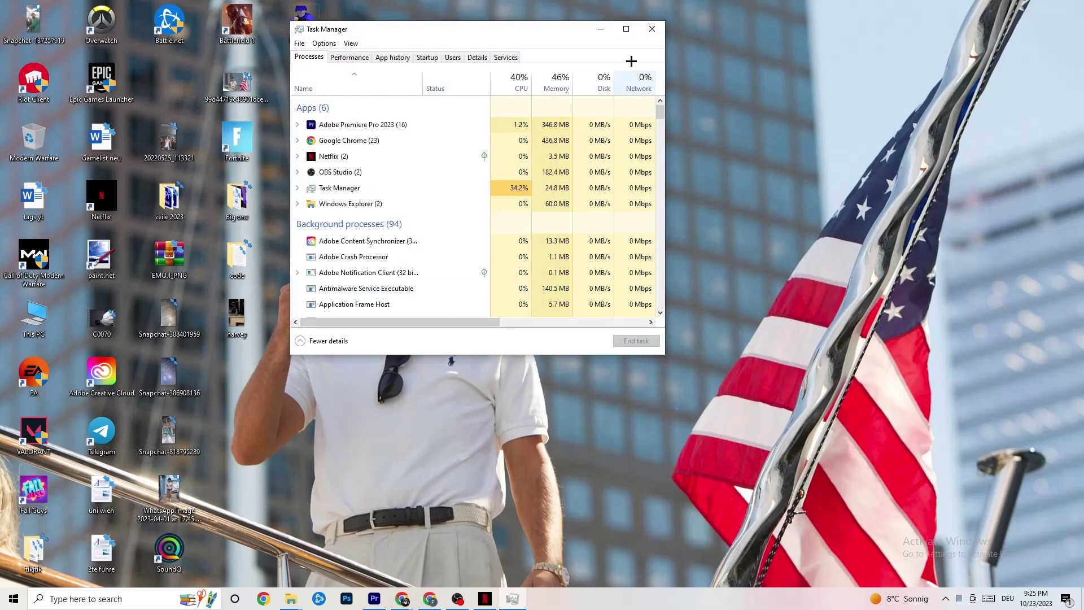
double_click(626, 31)
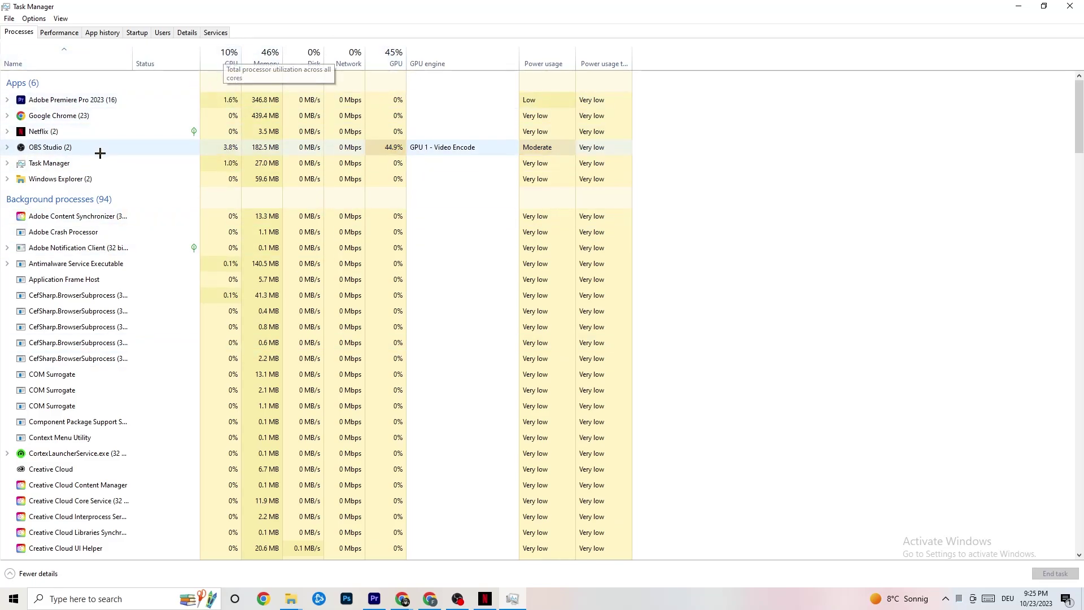
Check the available actions for the Windows Explorer process and for the Pivot Software entry among the startup programs.
right_click(72, 179)
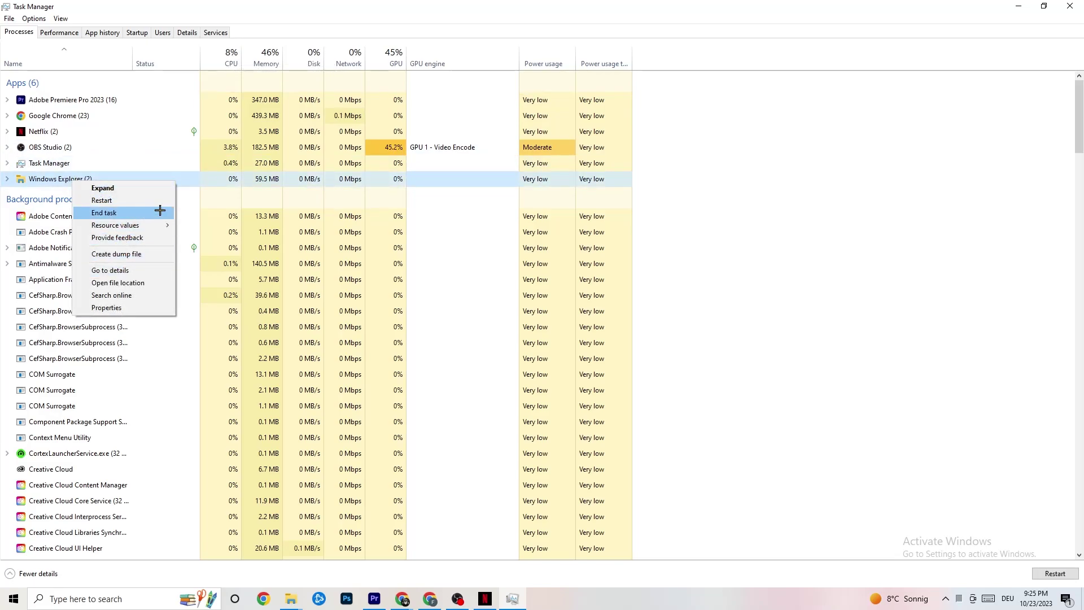
click(806, 158)
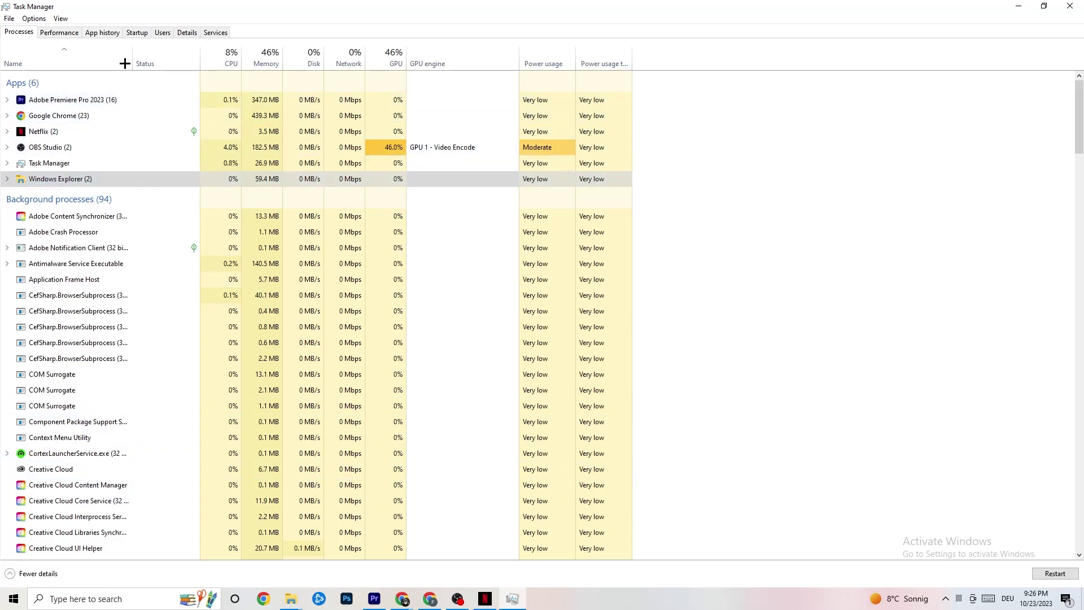
click(140, 32)
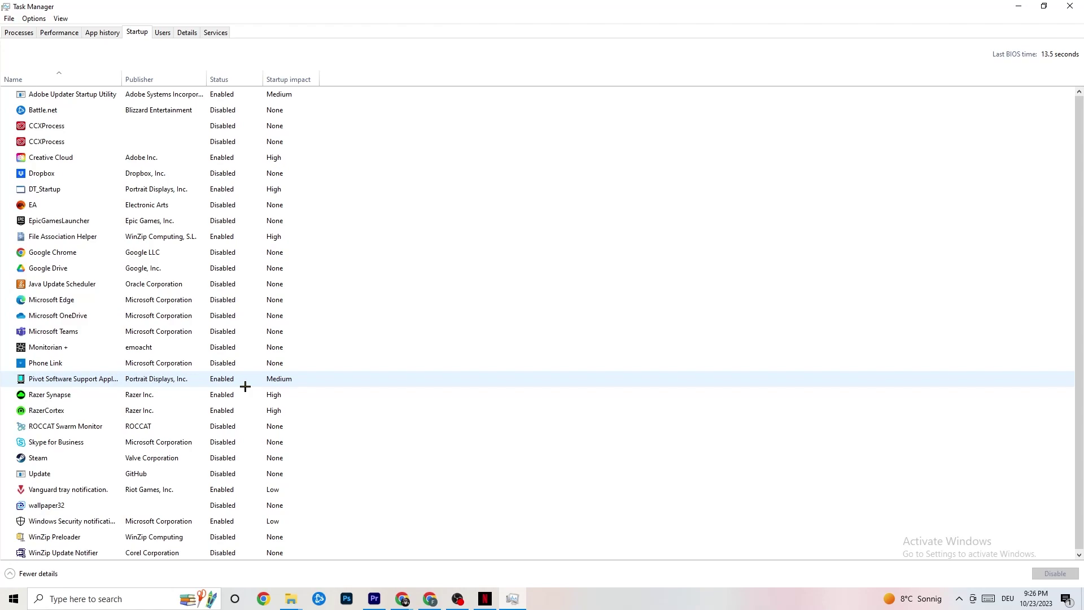
right_click(219, 379)
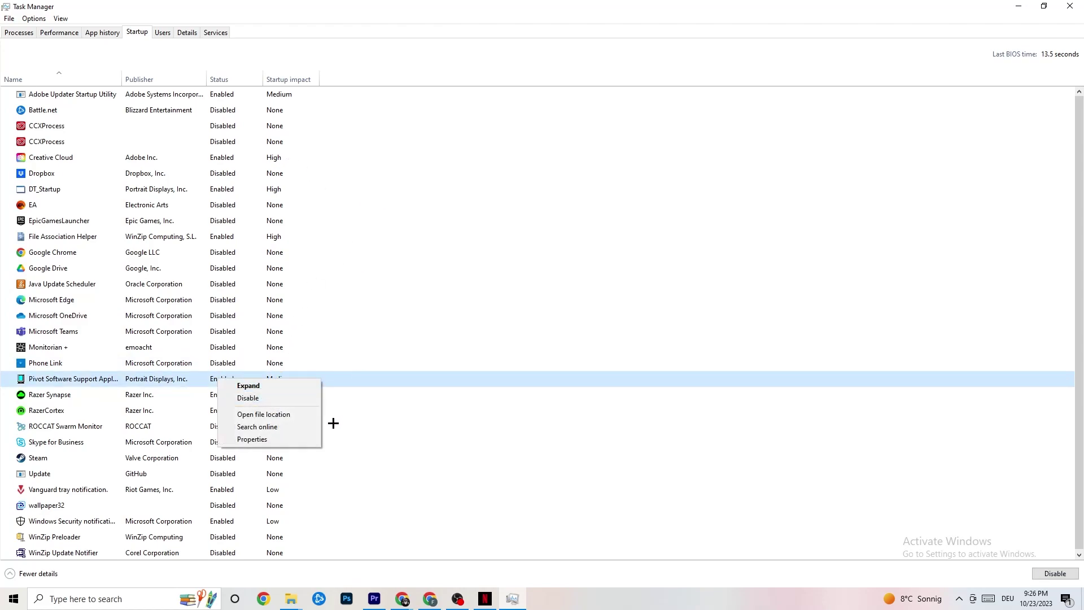
Review the priority options for the Adobe Premiere Pro process in the detailed process list, then close Task Manager.
click(186, 32)
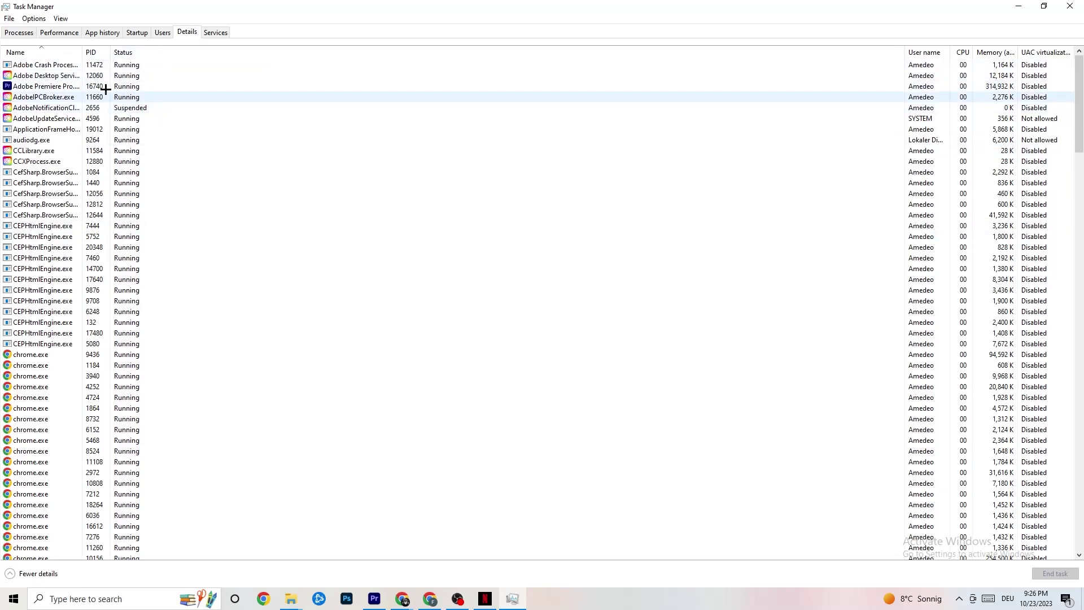
right_click(47, 90)
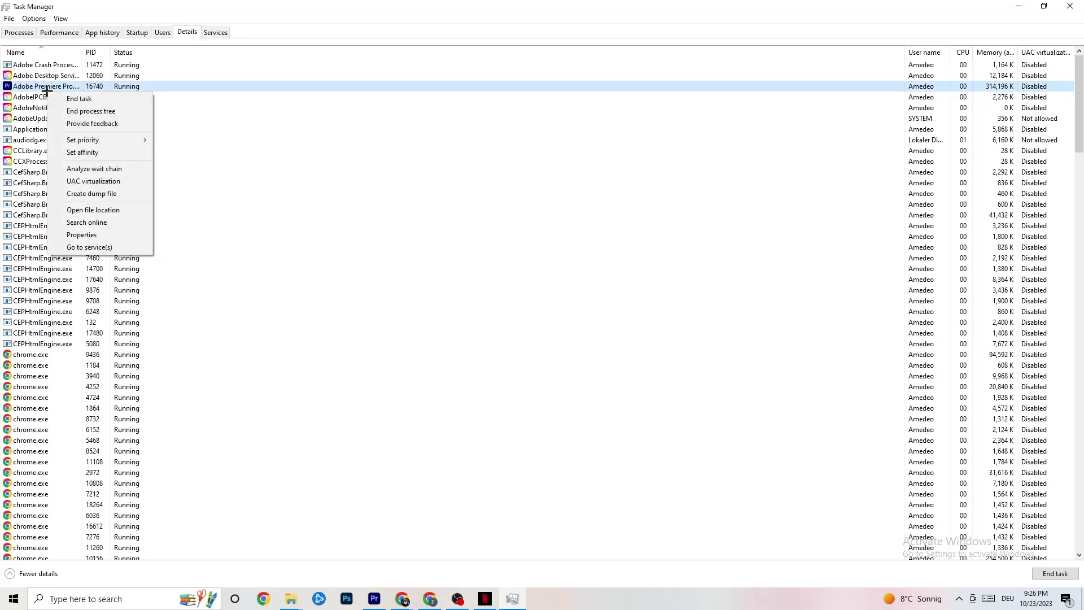
mouse_move(93, 140)
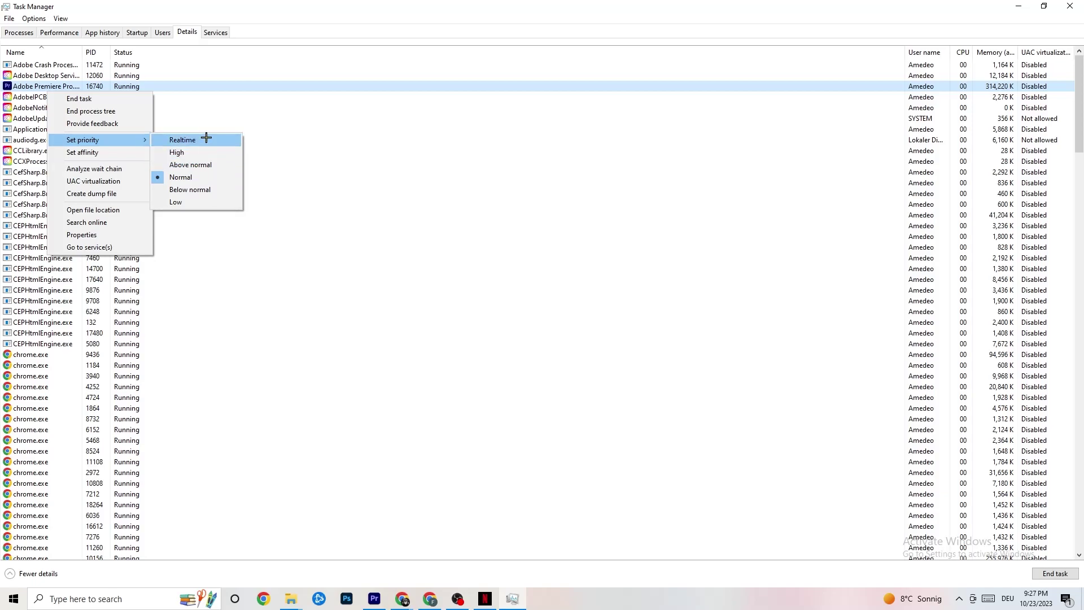
click(329, 107)
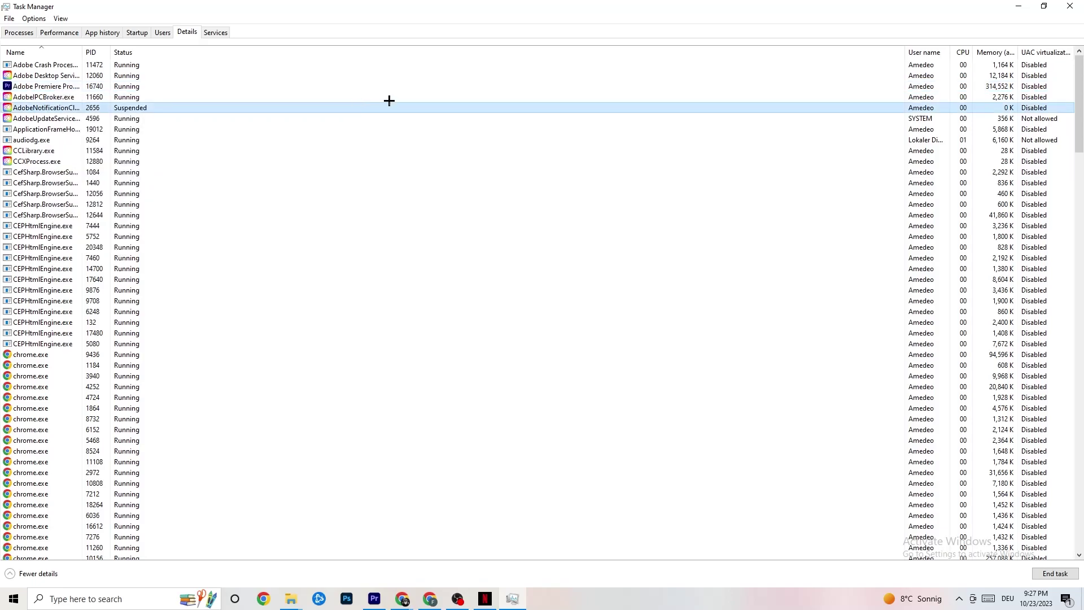
click(1070, 5)
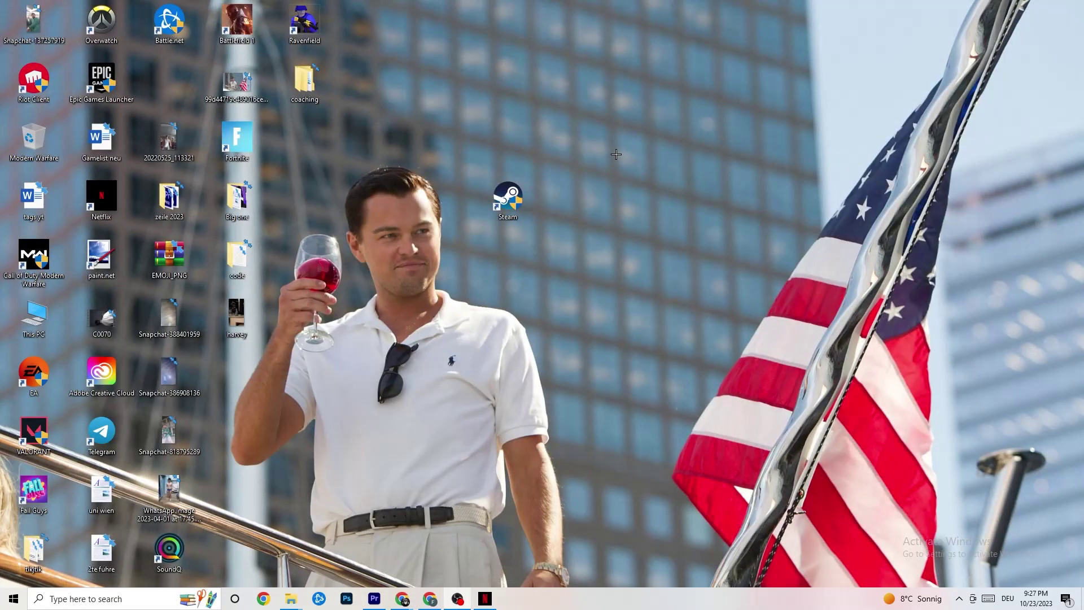
Review the 3D image preview settings and the display resolution page in NVIDIA Control Panel, then close it.
right_click(606, 108)
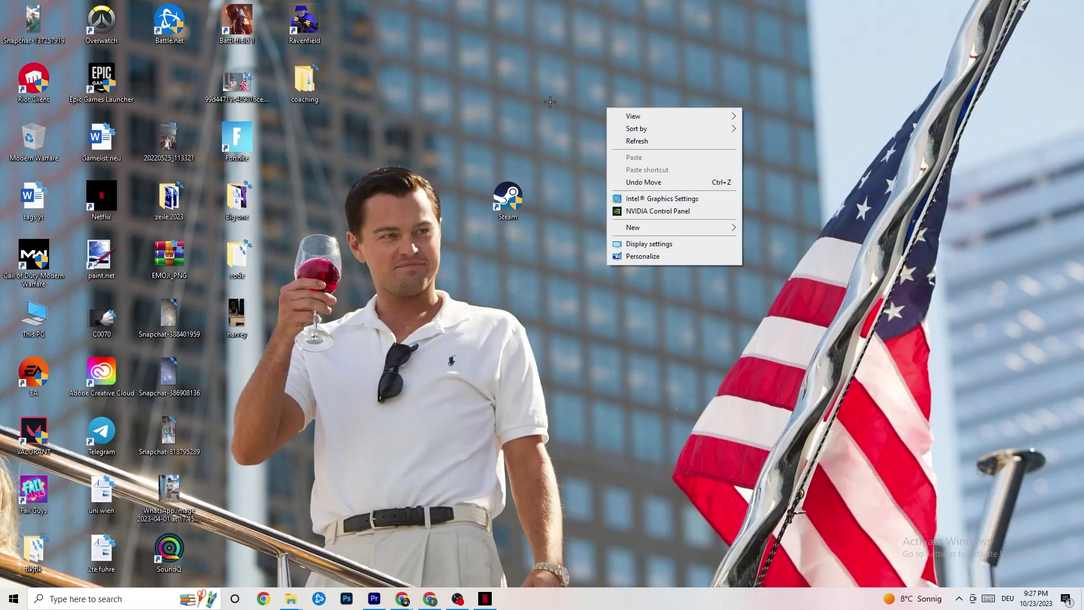
click(642, 212)
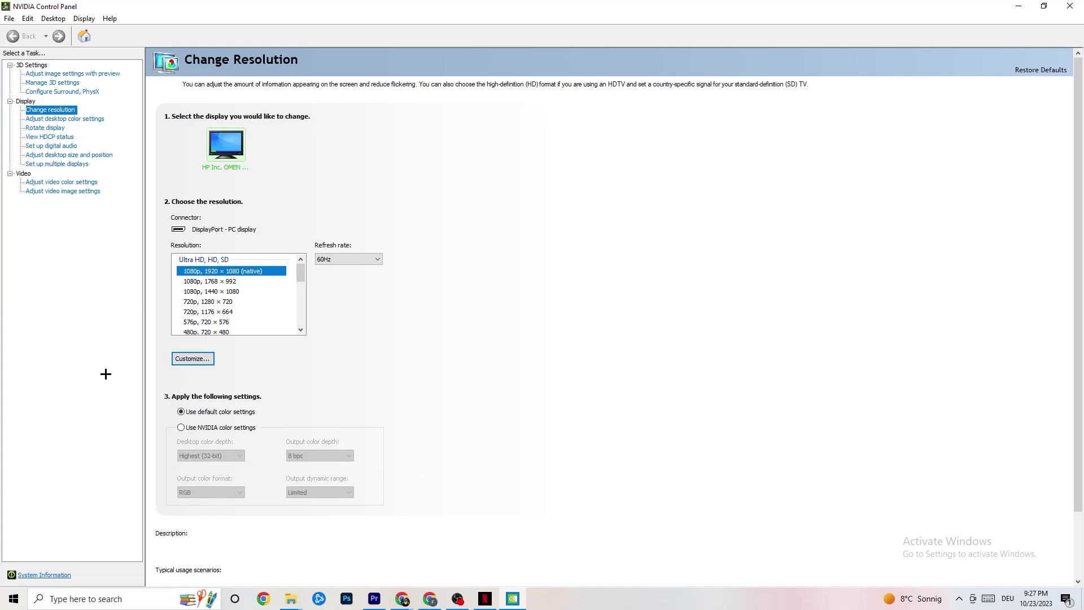
click(60, 74)
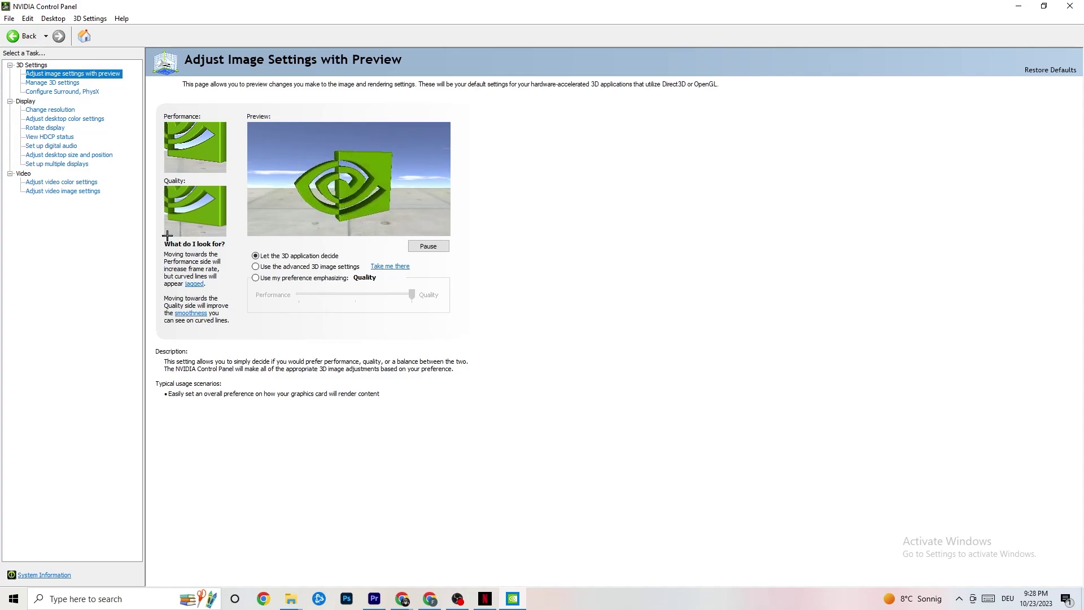
click(39, 110)
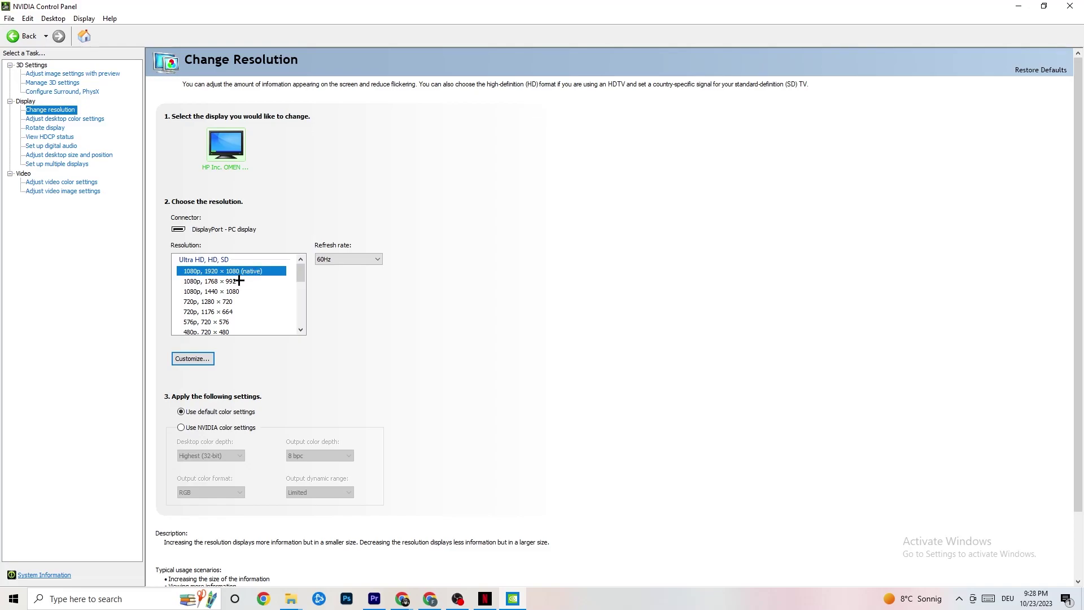
click(198, 358)
click(1069, 5)
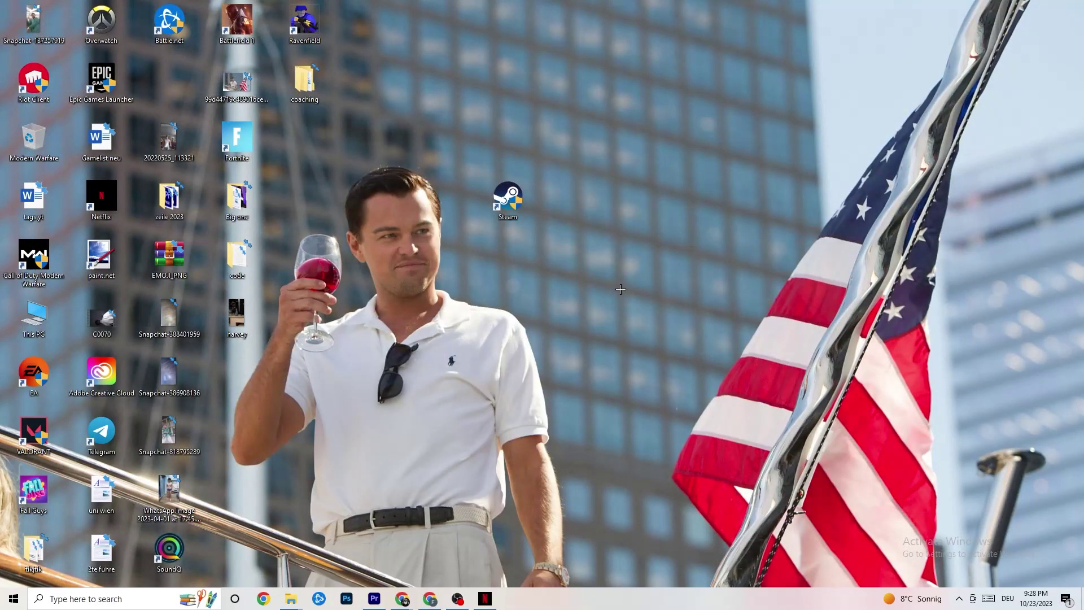